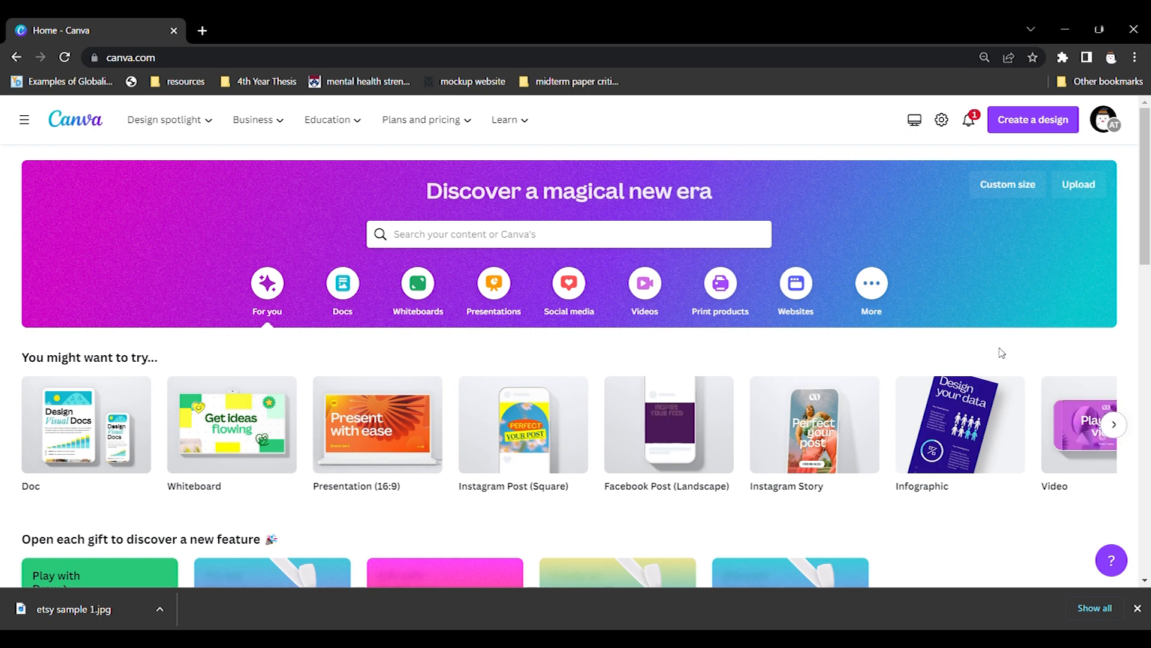
- Create a new custom-size design 2000 px wide and 1500 px high
click(1009, 184)
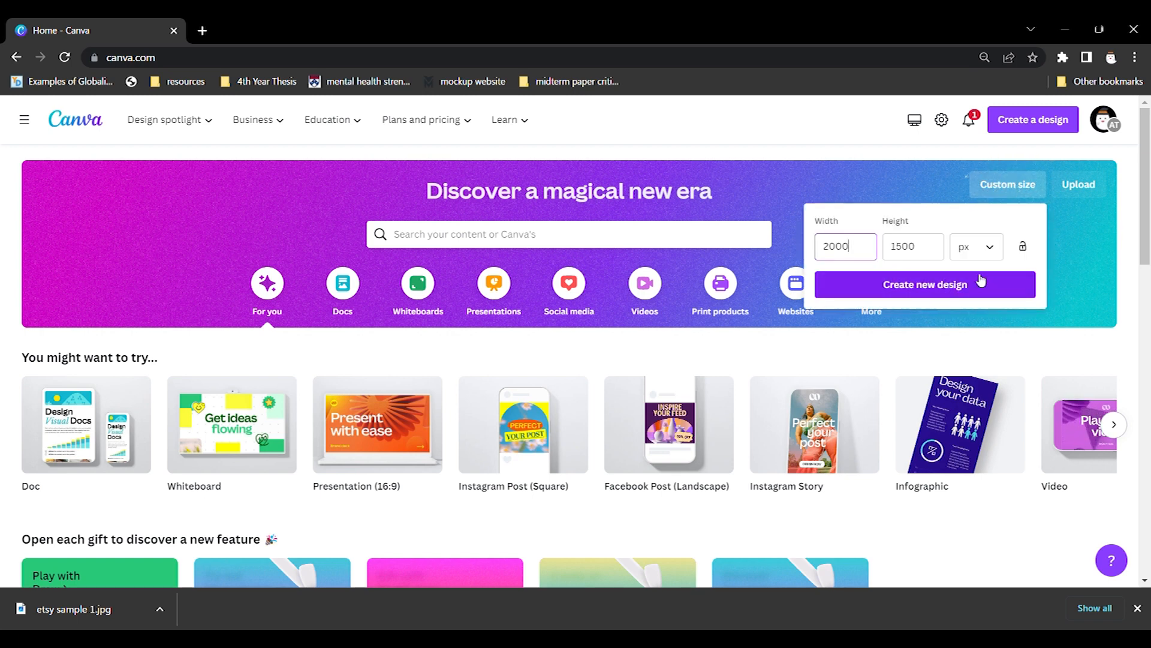
double_click(832, 258)
click(918, 255)
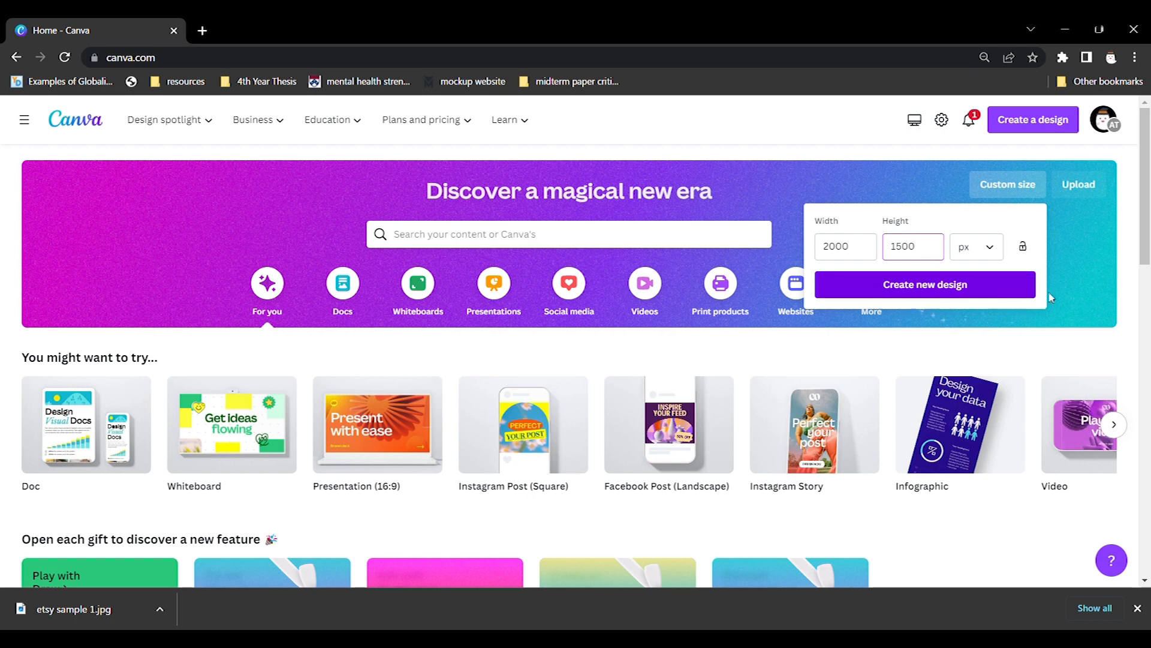
click(971, 290)
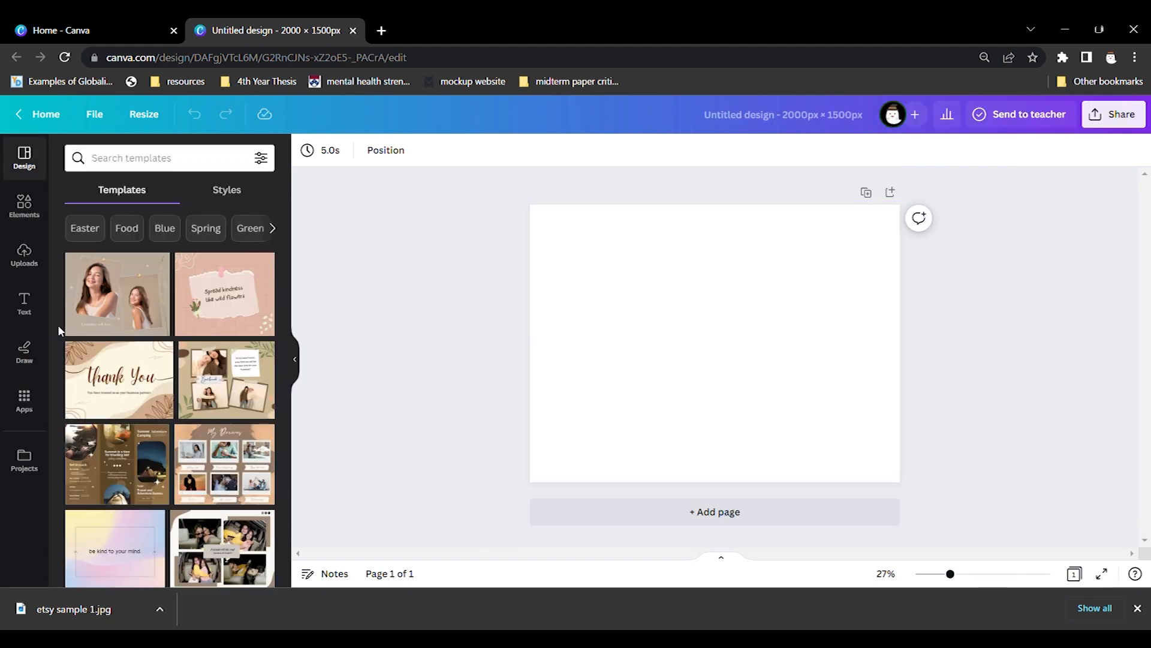
- Insert the uploaded "YOUR DESIGN HERE" frame mockup and enlarge it to fill the whole page
click(23, 257)
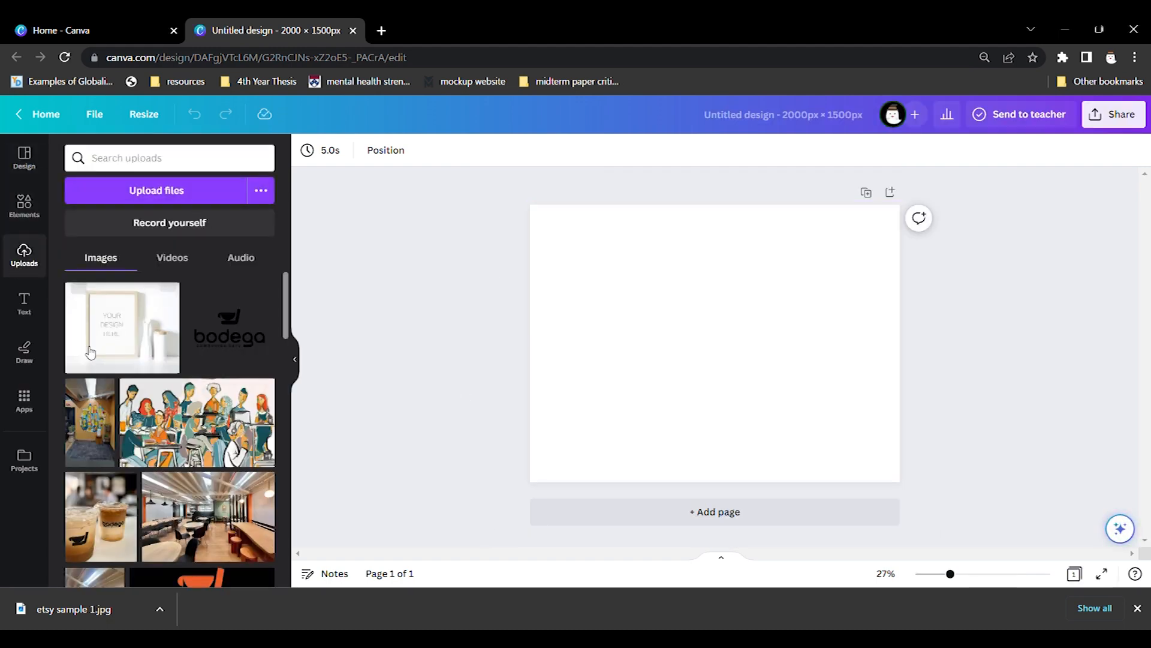
click(90, 352)
drag(669, 310, 589, 258)
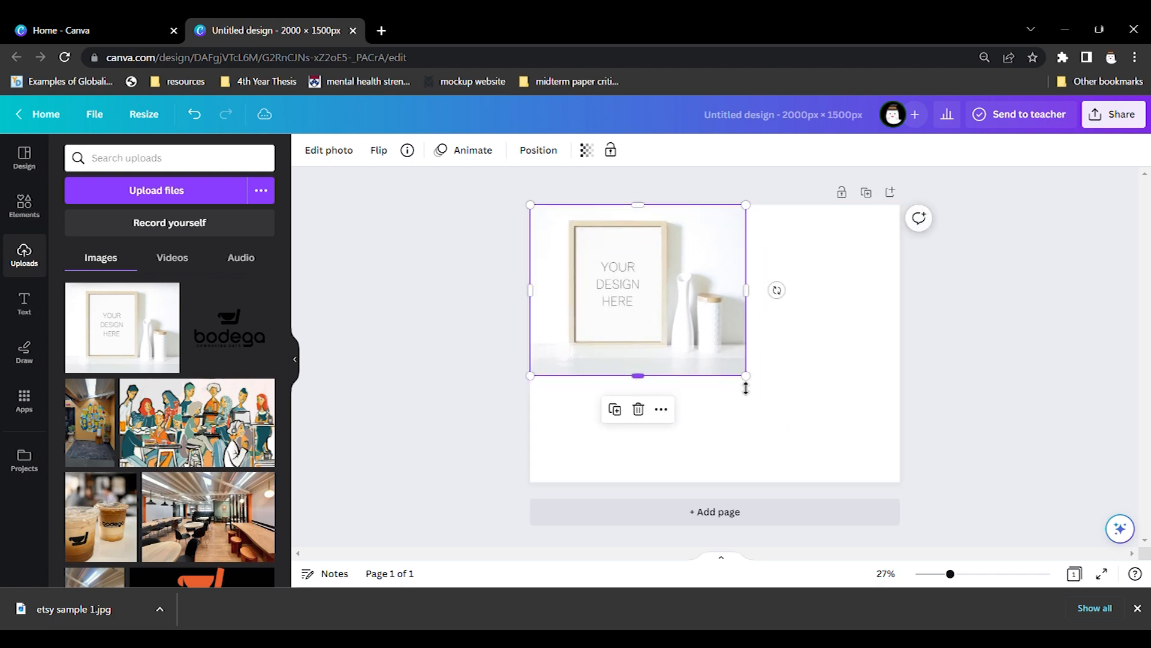
drag(750, 383, 966, 465)
drag(806, 399, 793, 399)
click(1001, 389)
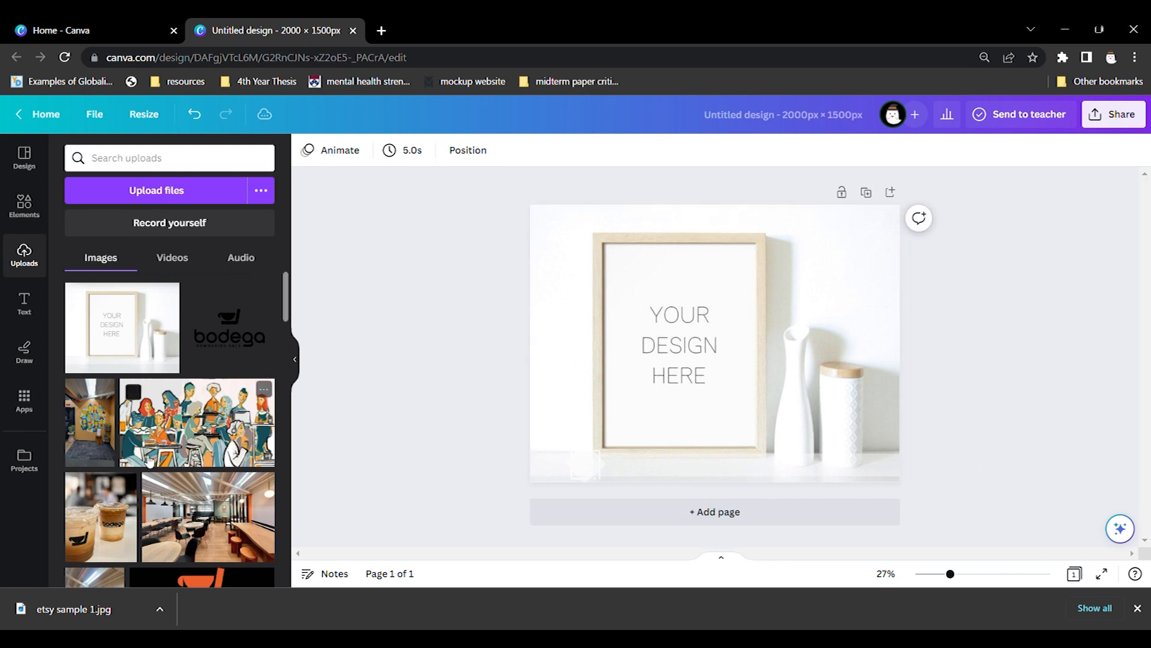
- Place the uploaded green daisy painting over the mockup's picture frame, aligned with the opening's upper-left corner
scroll(150, 461, down, 15)
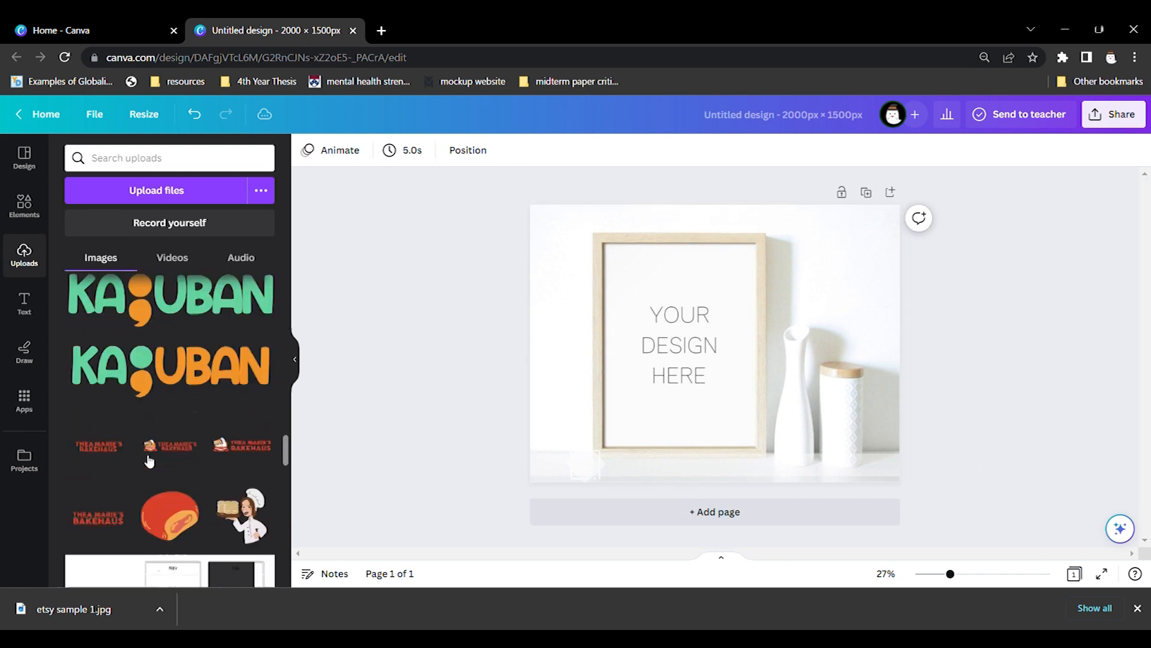
scroll(149, 460, down, 15)
scroll(145, 459, up, 20)
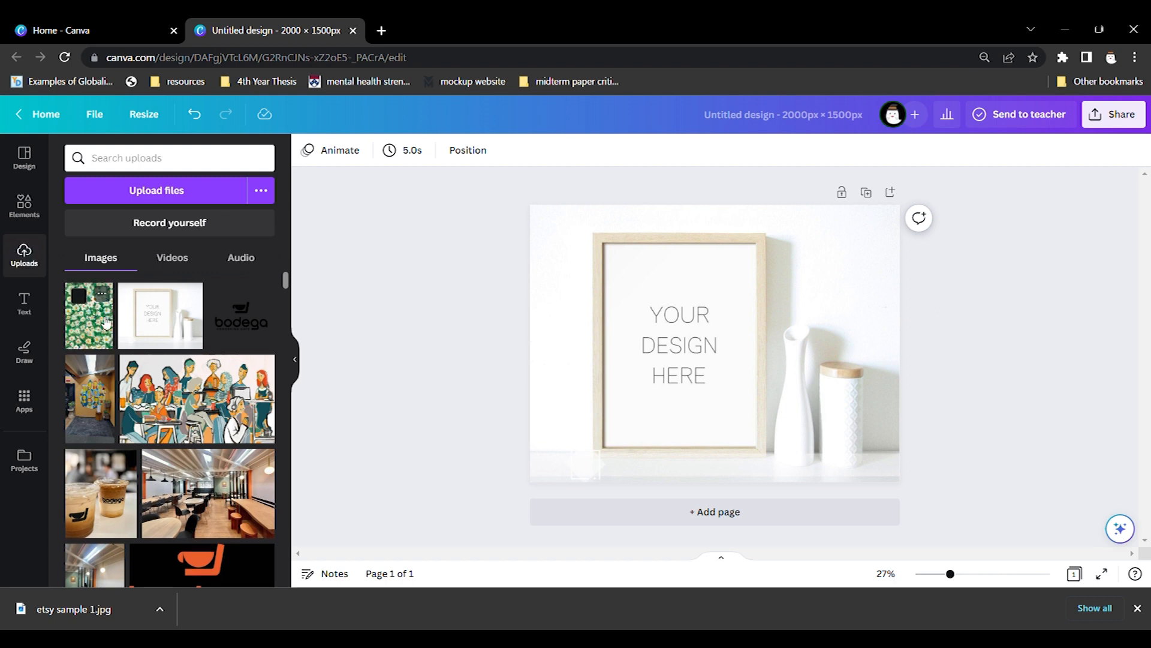
click(106, 323)
drag(674, 319, 659, 316)
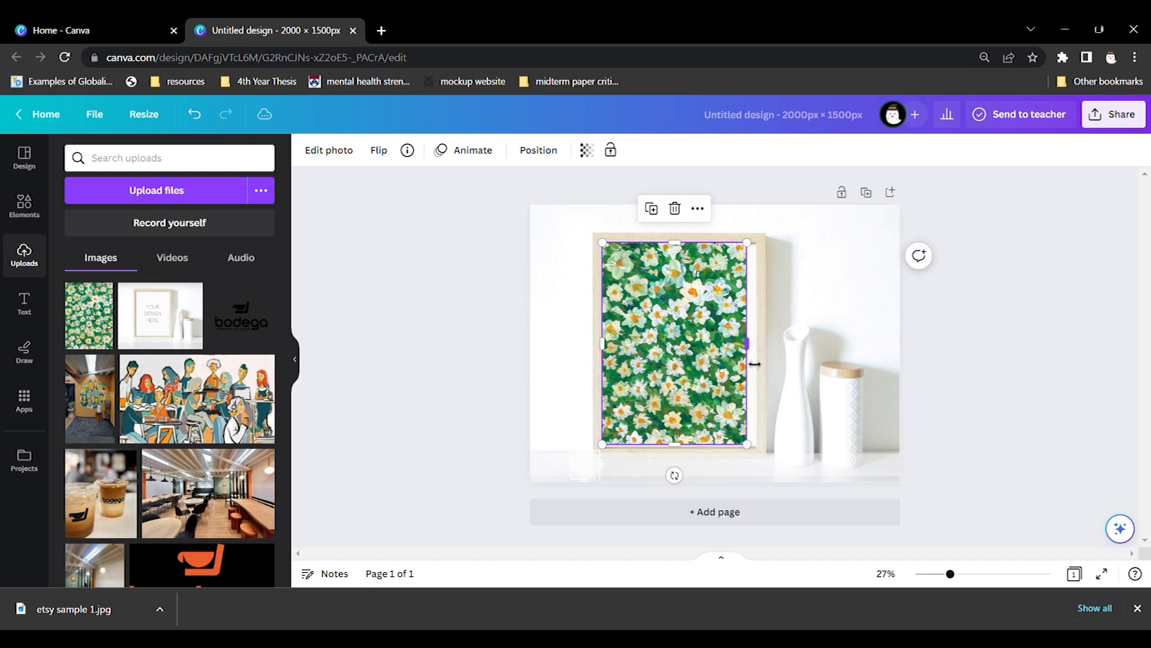
- Resize the daisy painting so it covers the full opening of the picture frame
drag(754, 358, 768, 360)
drag(691, 451, 690, 457)
click(976, 327)
click(667, 392)
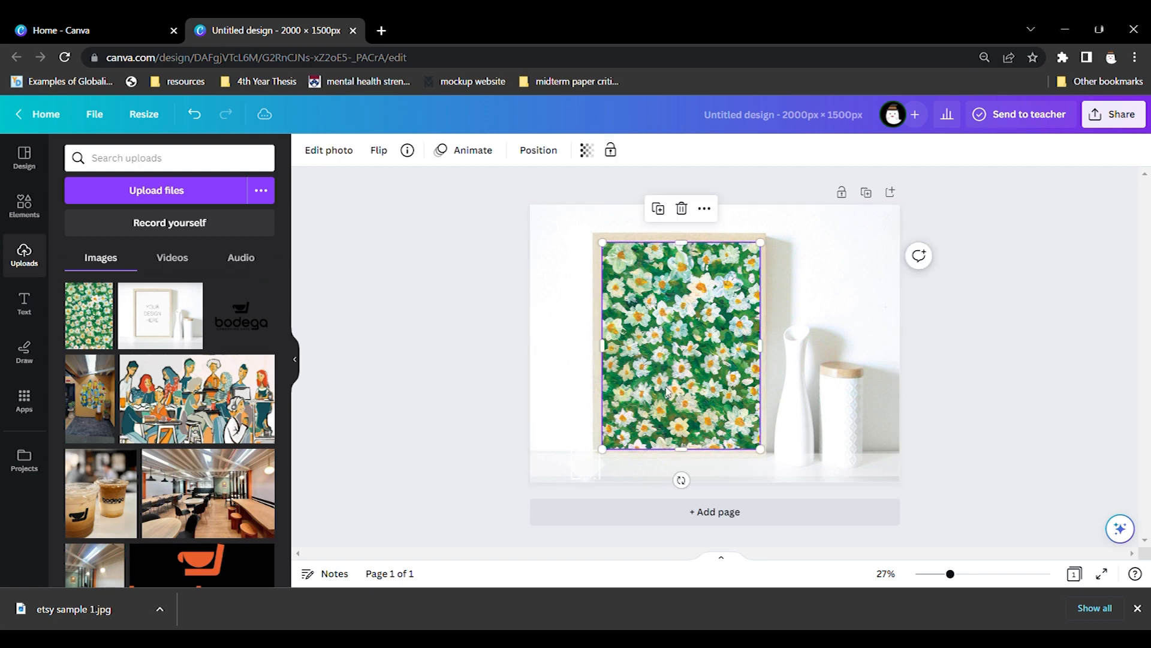
drag(768, 359, 767, 360)
click(981, 330)
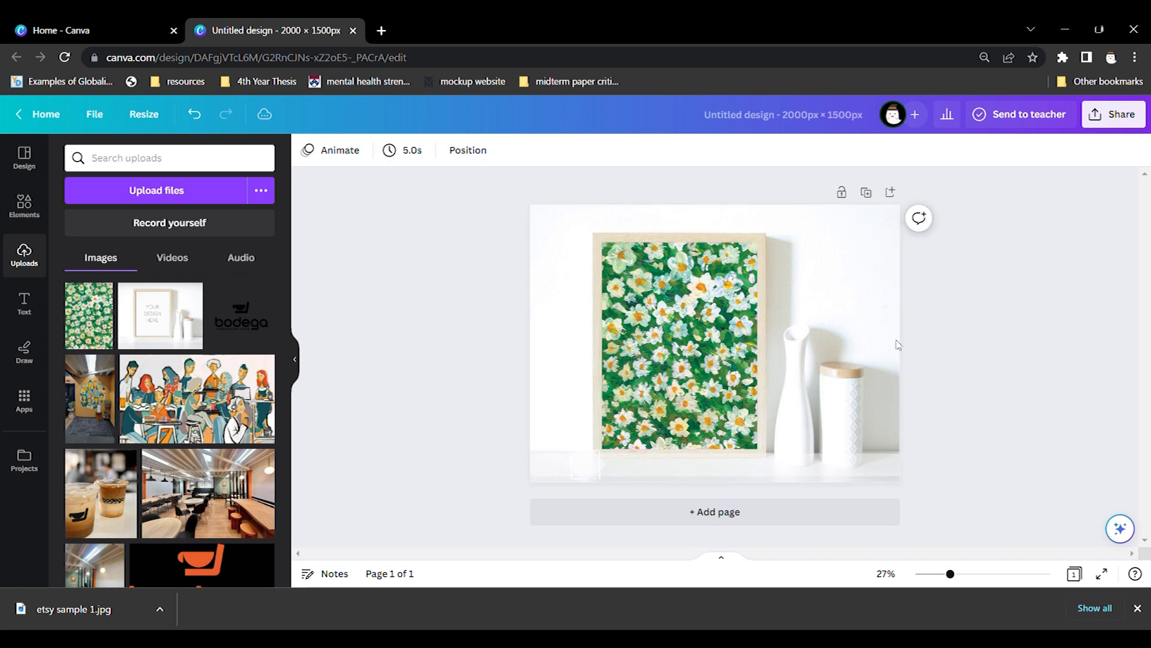
- Add a tan circle, enlarge it slightly and place it on the wall above the vases, beside the frame
click(24, 205)
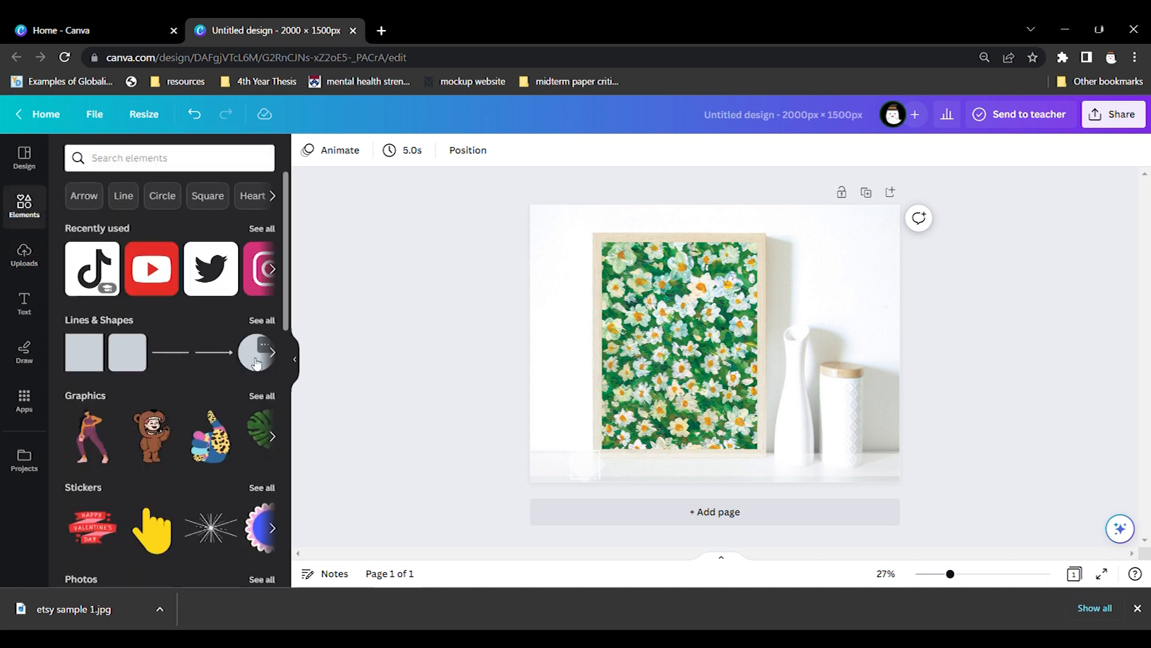
click(257, 360)
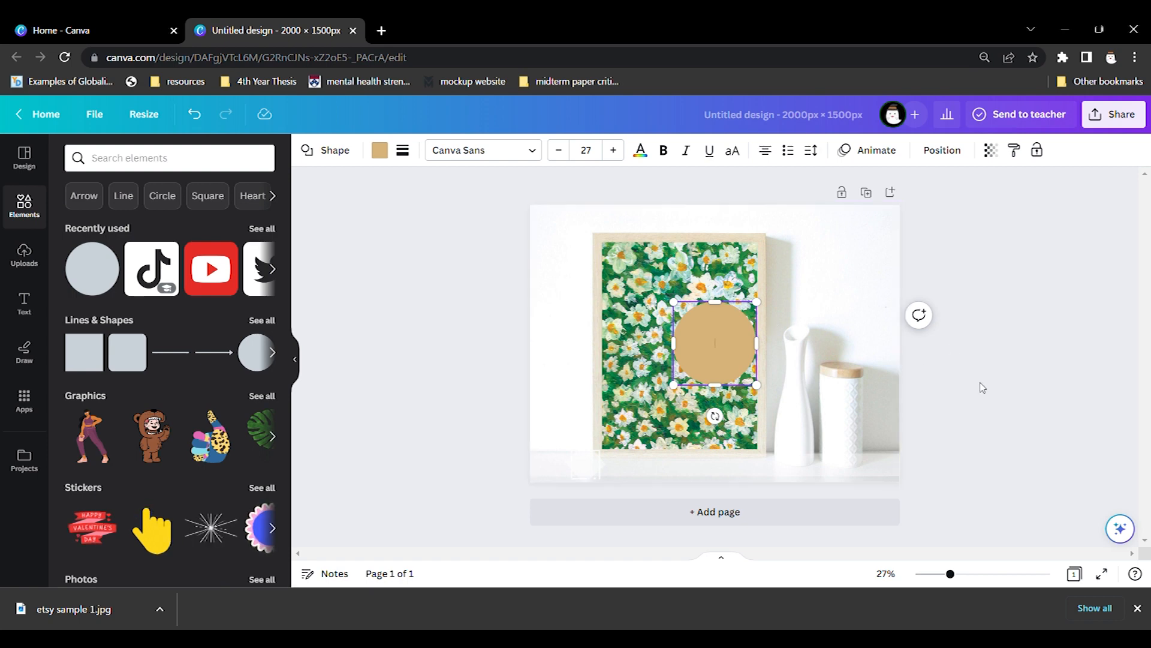
drag(758, 385, 774, 401)
click(884, 355)
drag(721, 349, 827, 268)
click(828, 268)
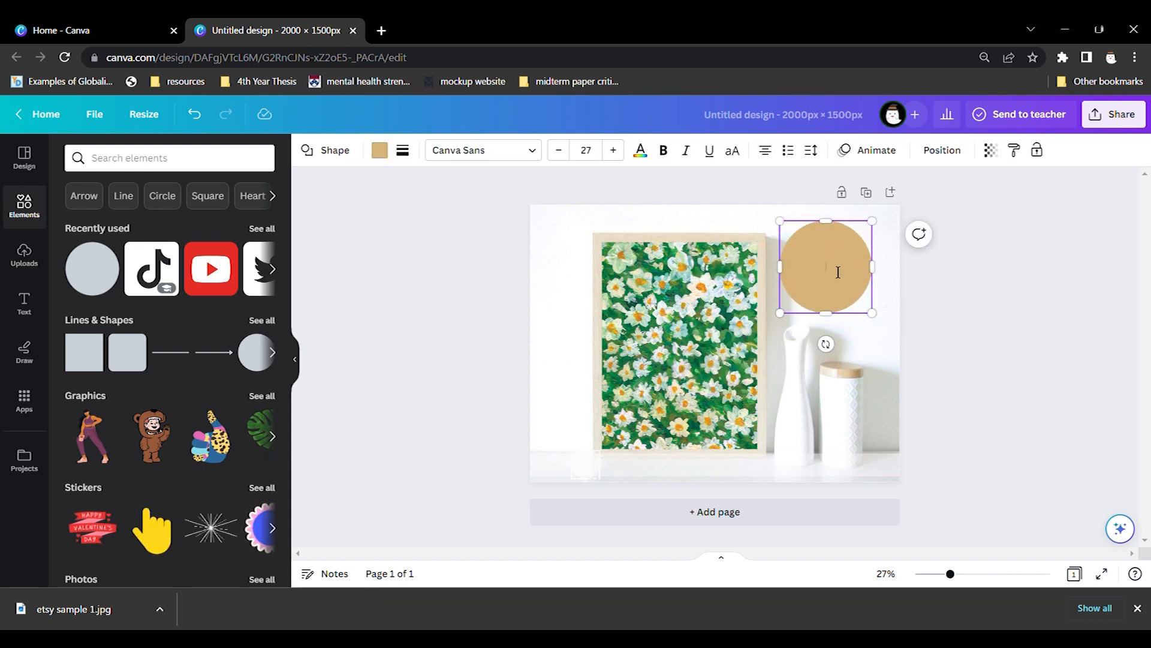
click(945, 378)
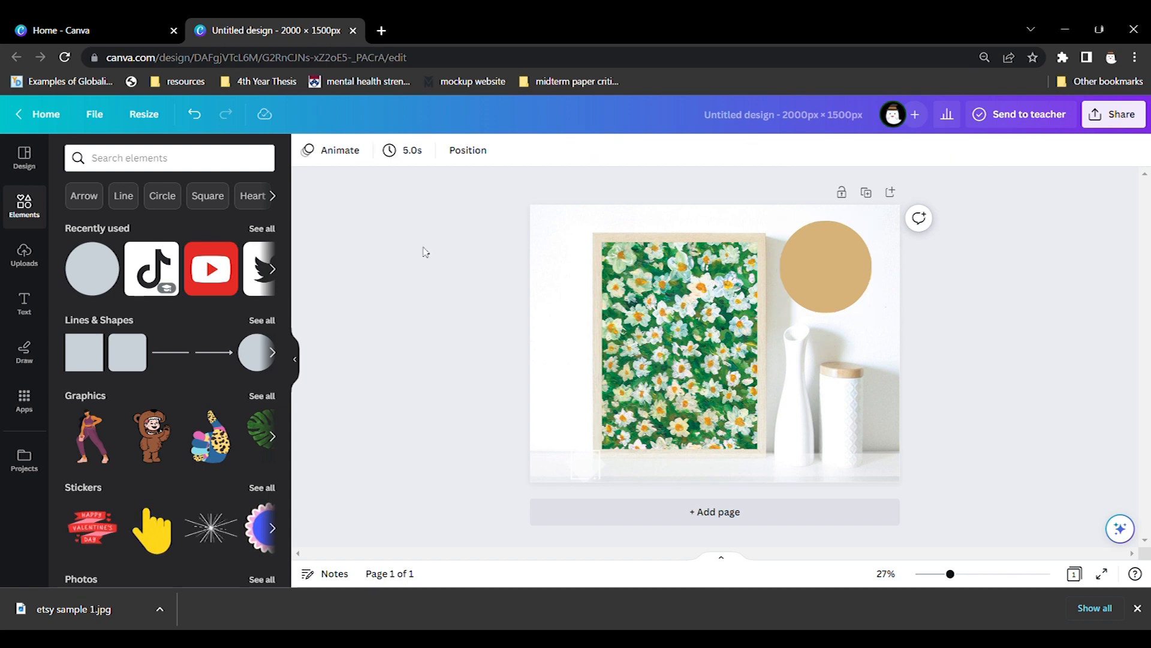
- Add a heading that reads "Instant Digital Download"
click(24, 303)
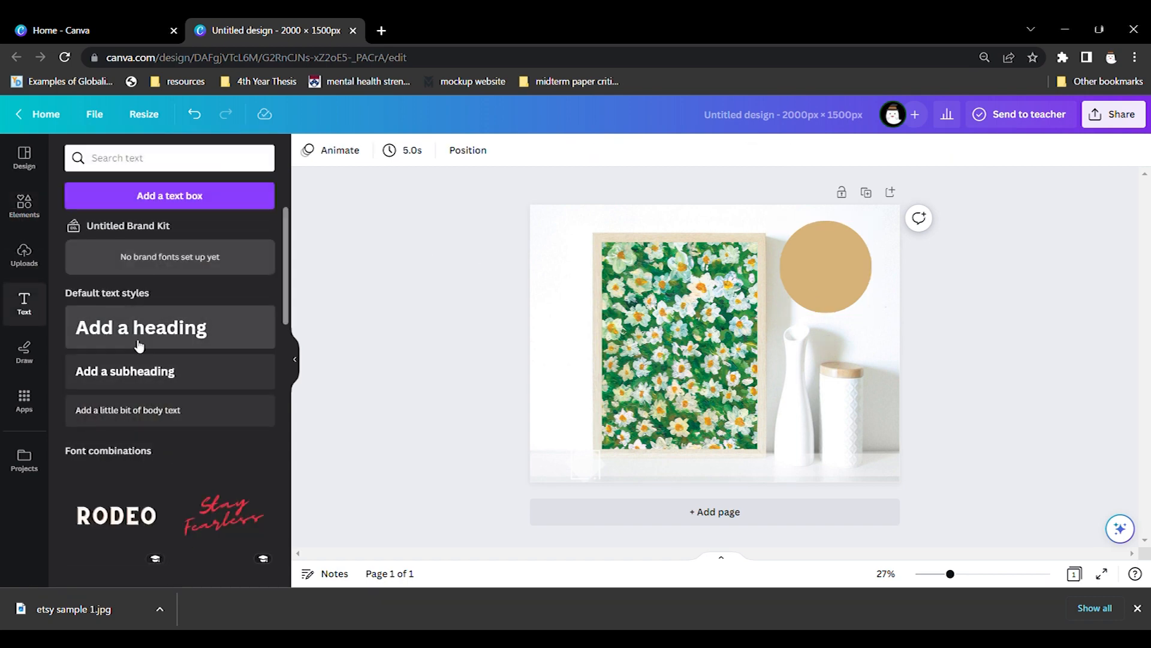
click(139, 346)
text(Instant Digital Download)
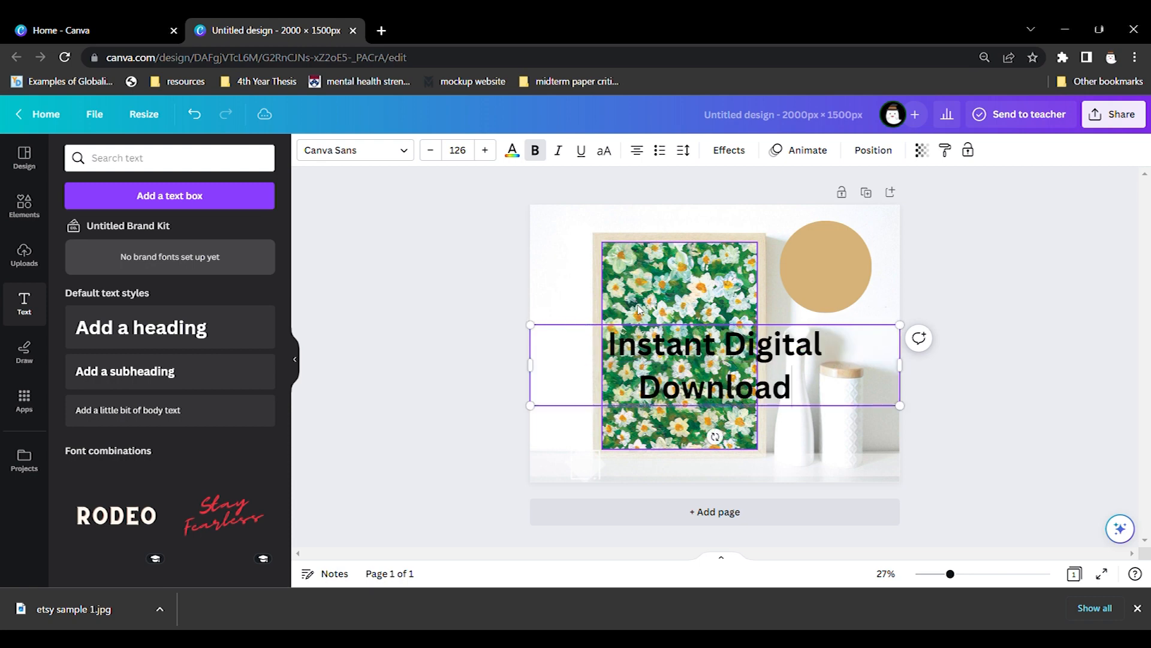
- Shrink the heading, narrow it to three lines and center it inside the tan circle
drag(901, 364, 813, 366)
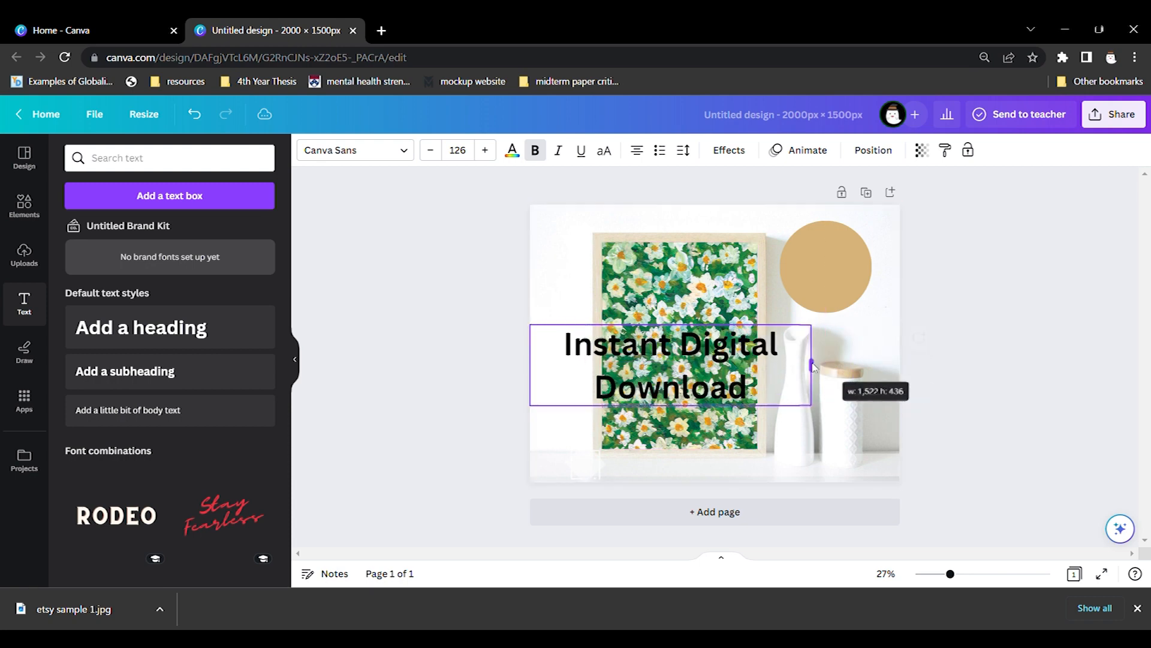
drag(811, 405, 698, 376)
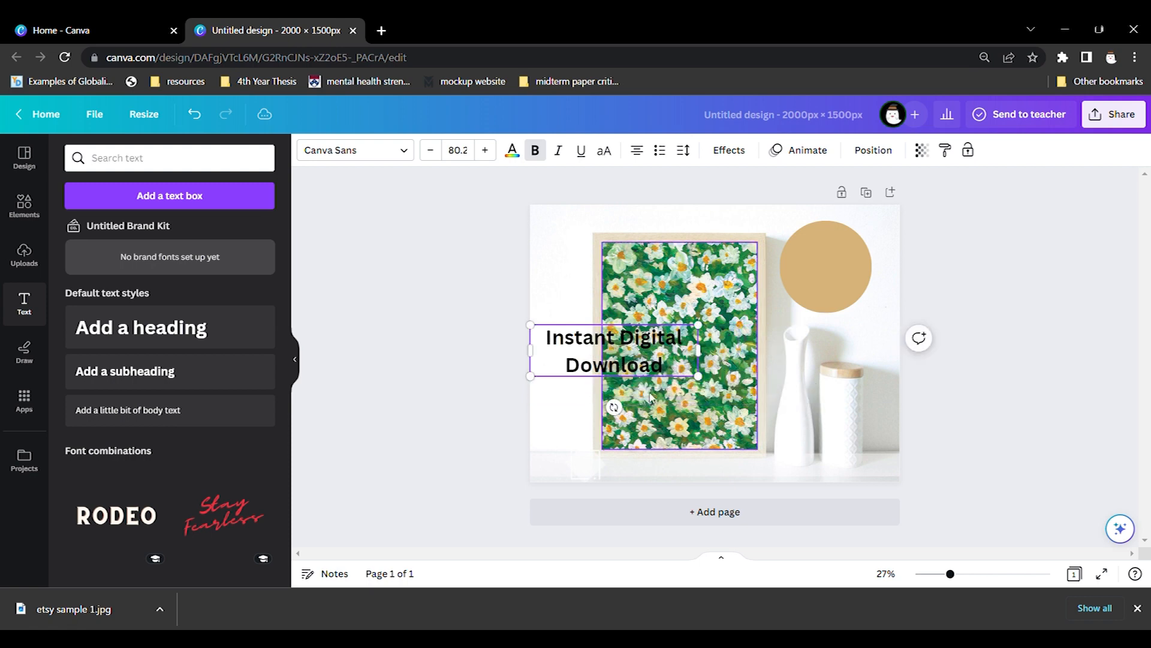
drag(572, 355, 830, 273)
drag(968, 279, 888, 276)
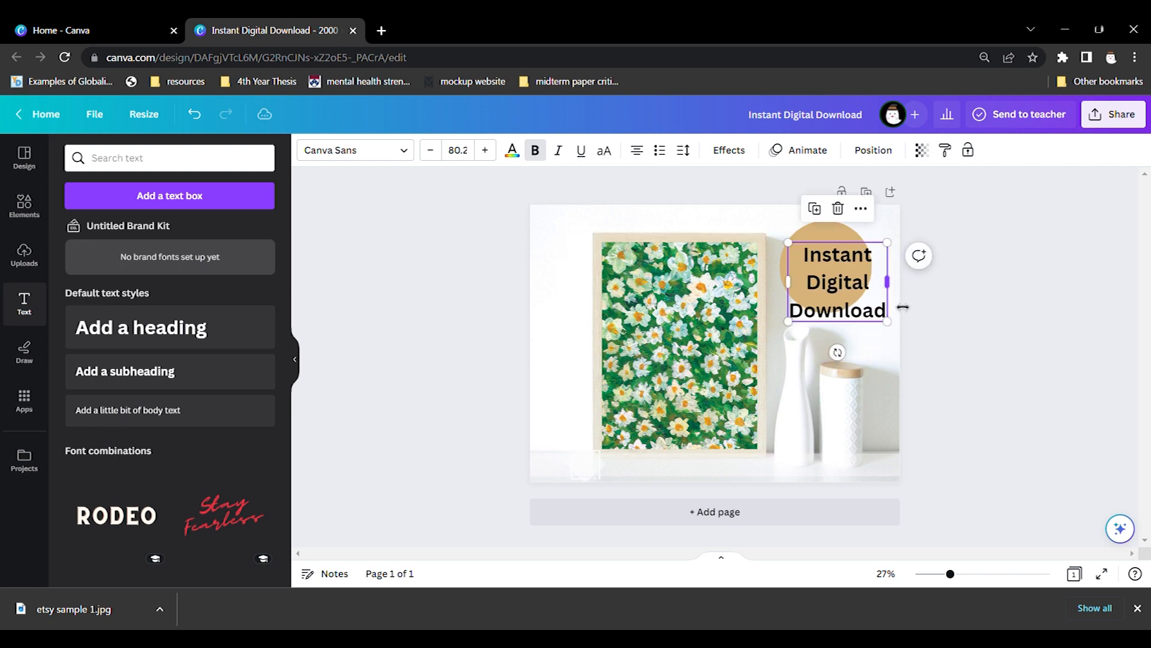
drag(899, 333, 859, 298)
drag(818, 264, 827, 266)
click(1035, 324)
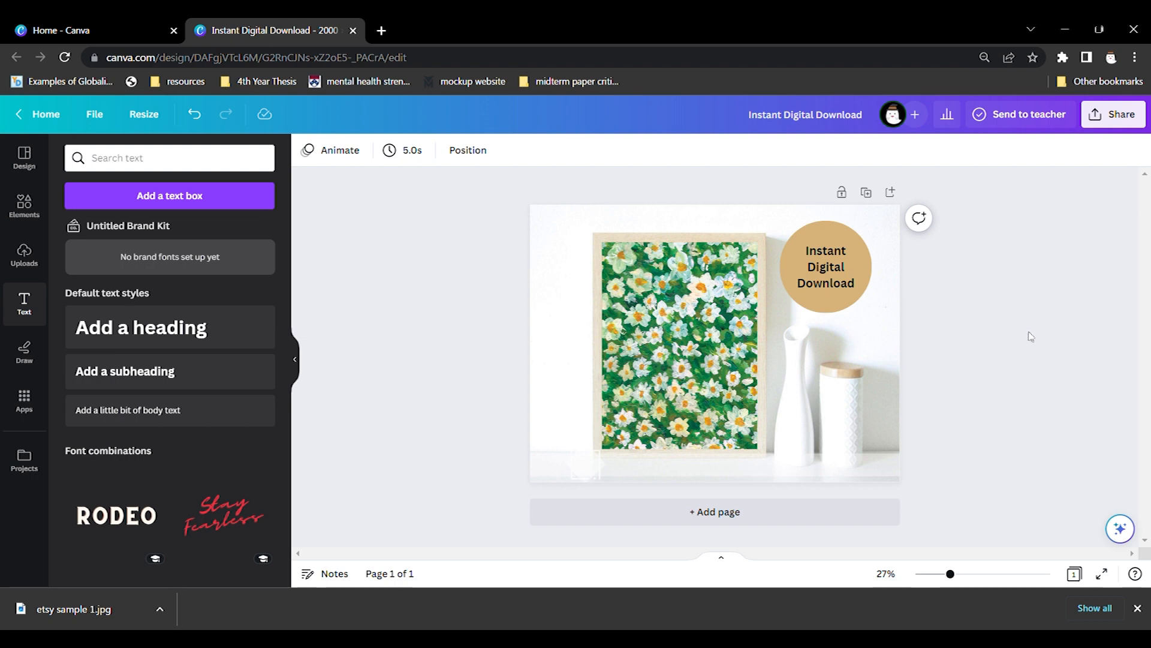
- Open the sharing and download options for the finished design
click(1144, 117)
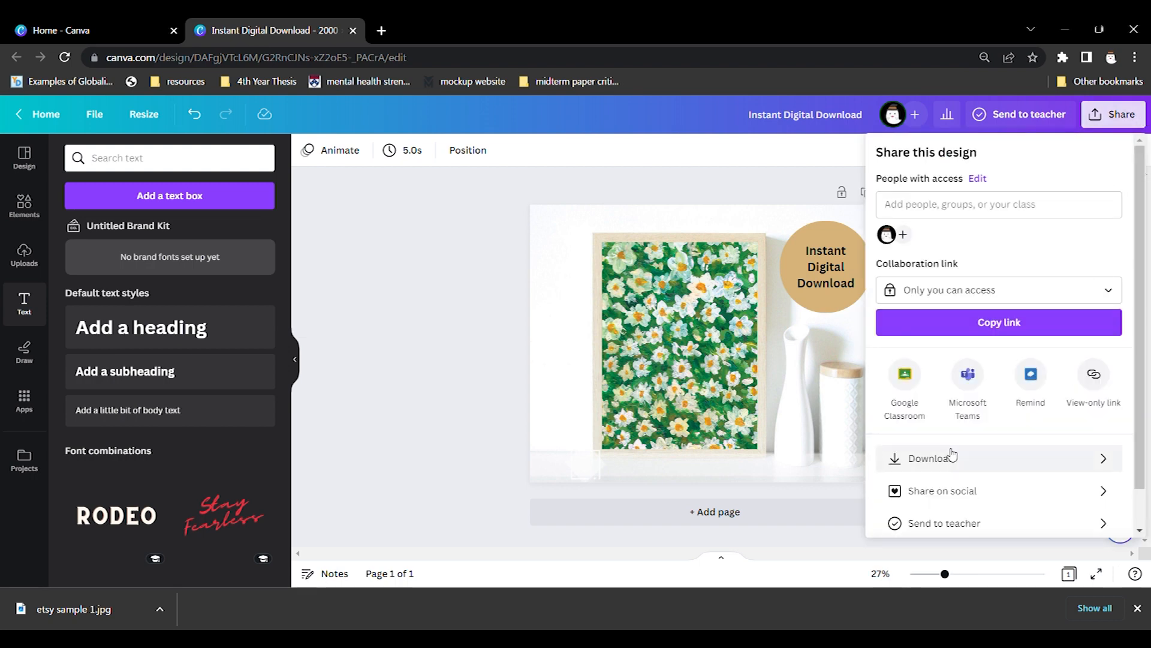
click(454, 376)
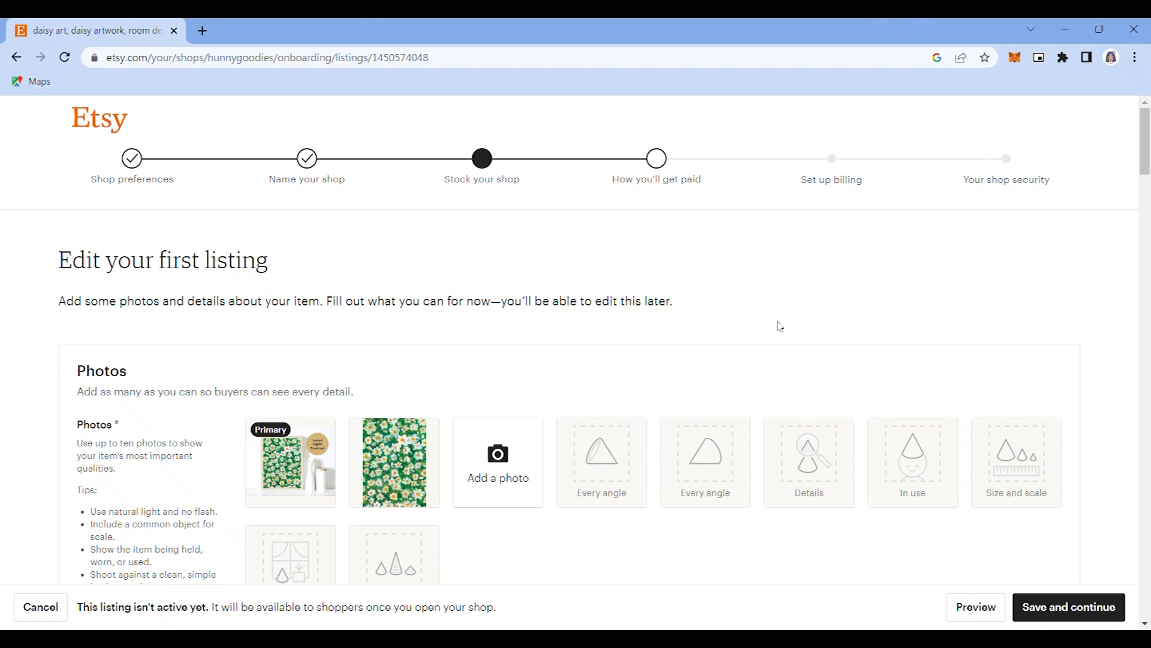
- In the Etsy listing editor, review the Photos section and open the photo picker without adding a picture
scroll(723, 317, down, 3)
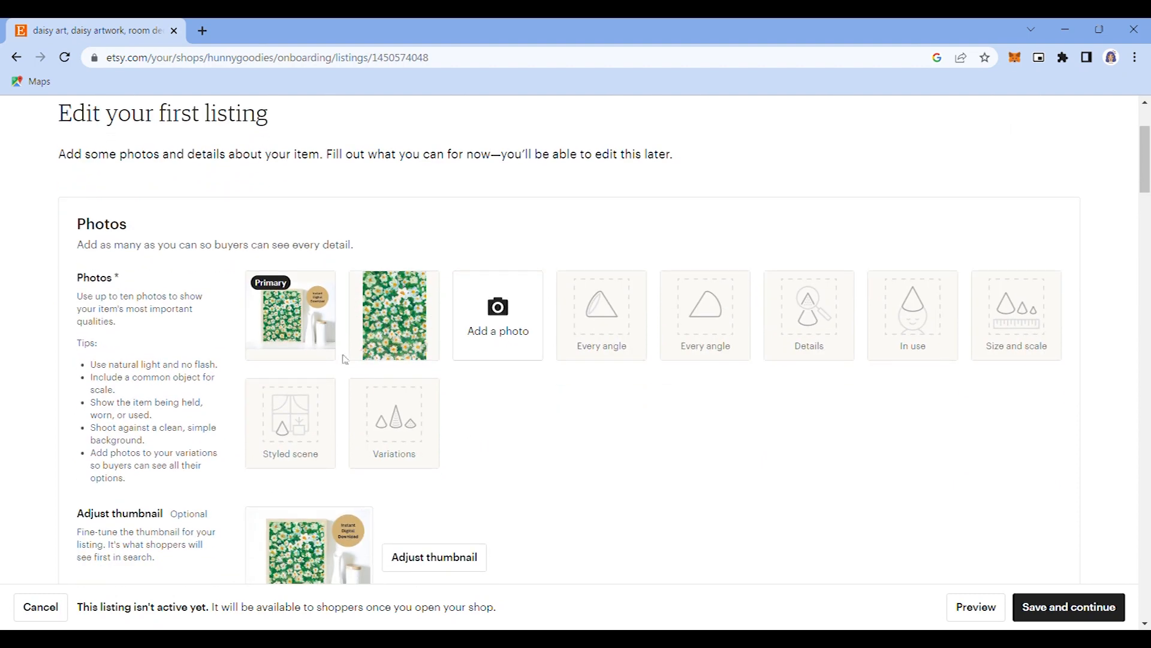
click(500, 318)
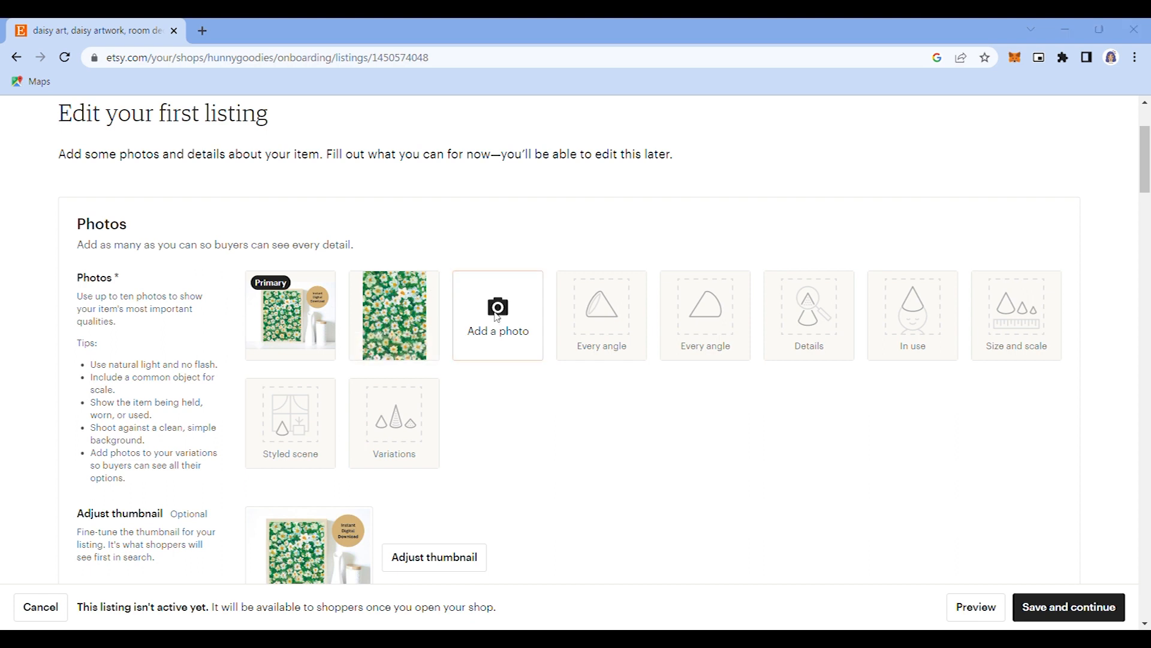
key(Escape)
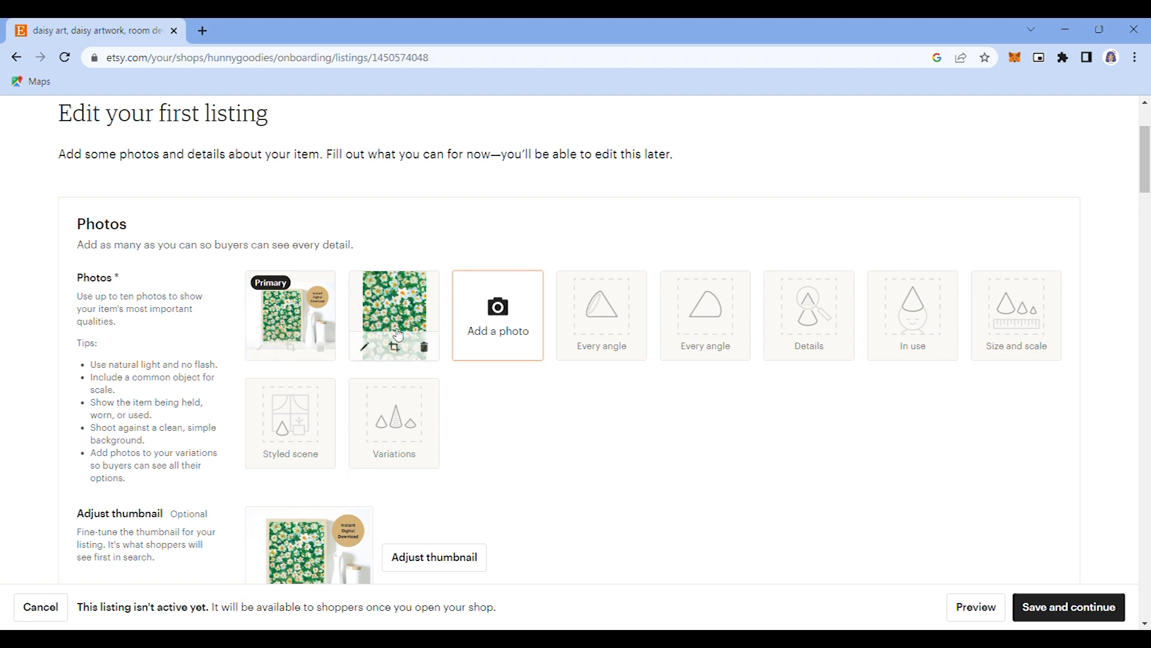
scroll(509, 404, down, 1)
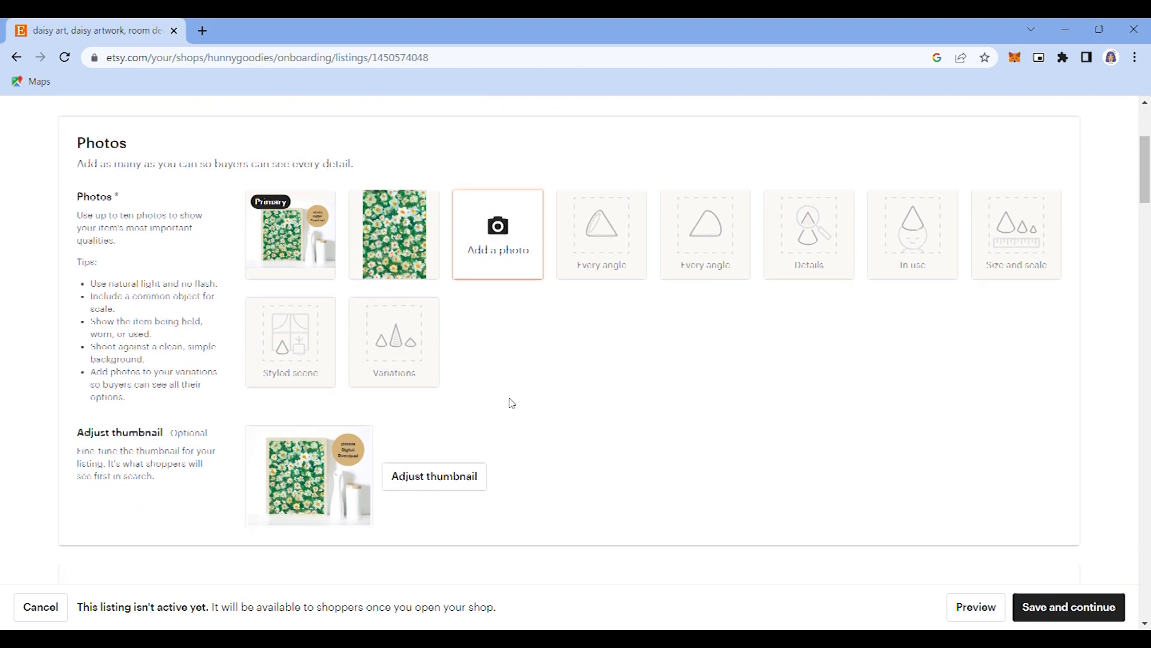
click(509, 404)
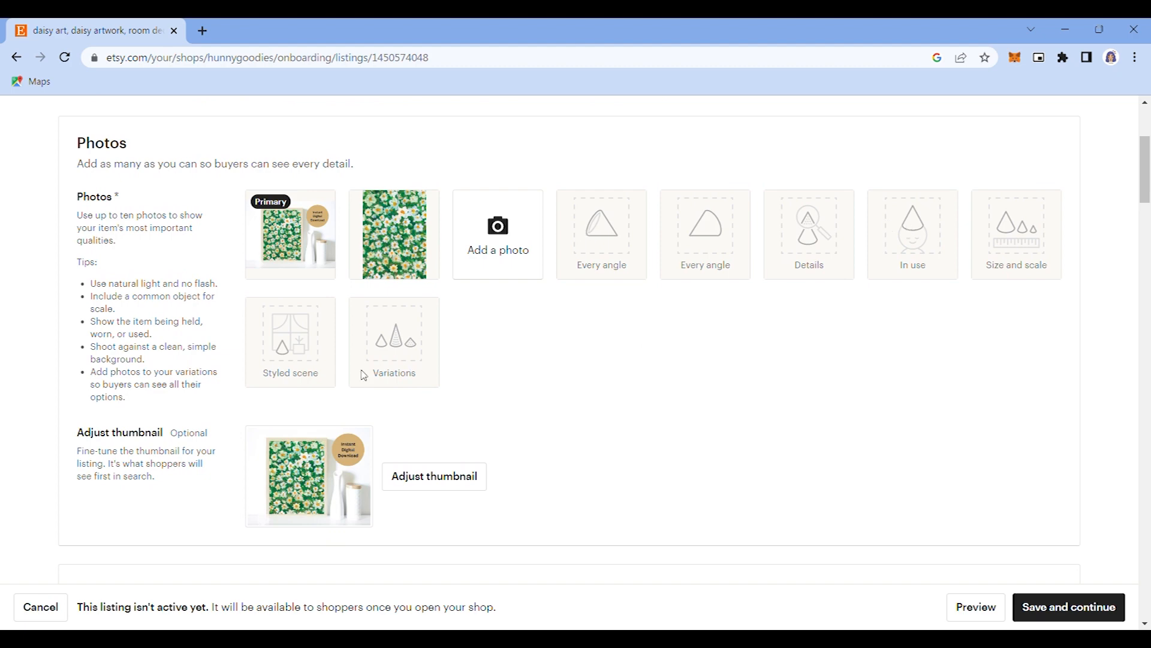
- Examine the listing's Video section, its title keywords, and the maker and product type options under About this listing
scroll(467, 386, down, 4)
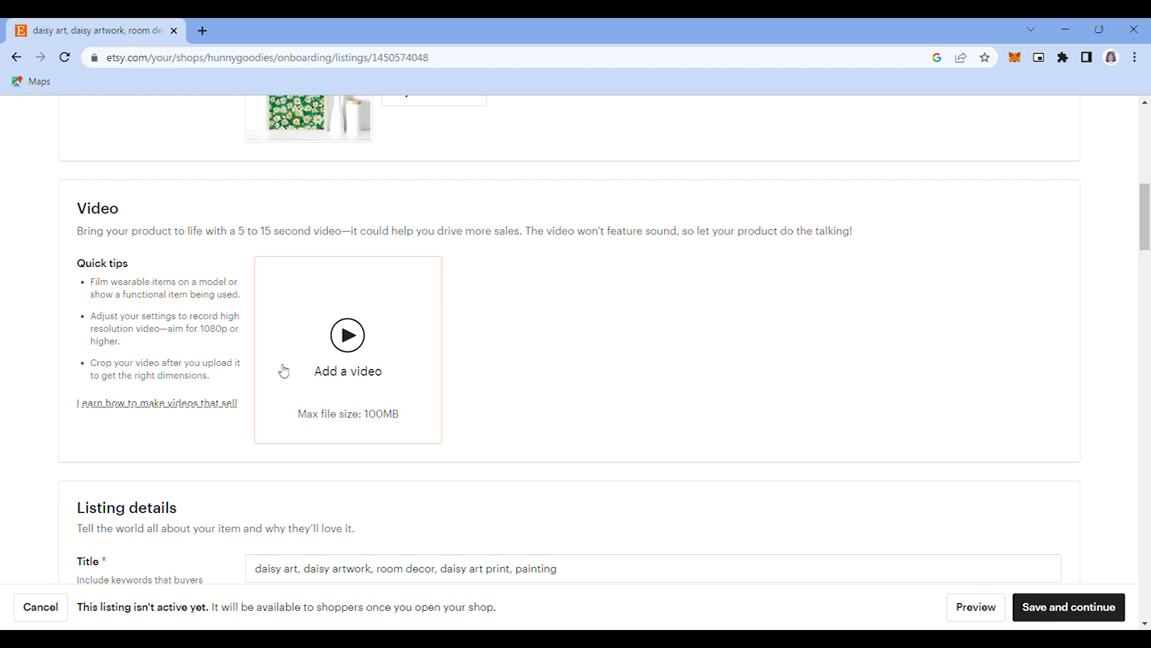
scroll(284, 371, down, 2)
scroll(281, 369, down, 3)
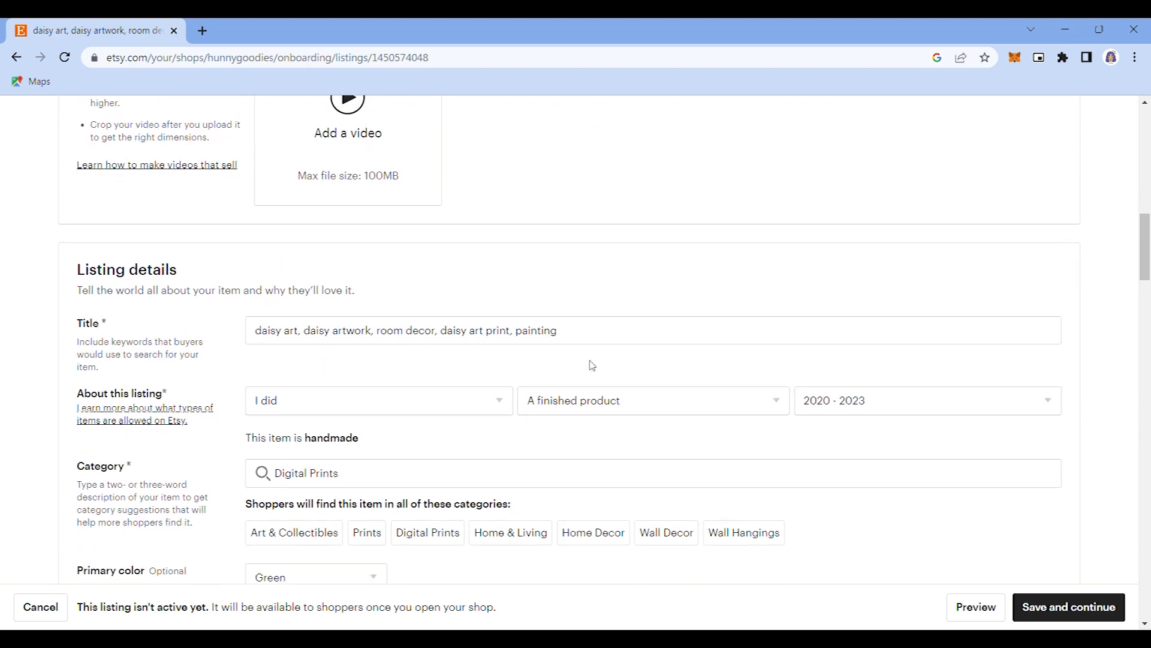
scroll(593, 365, down, 2)
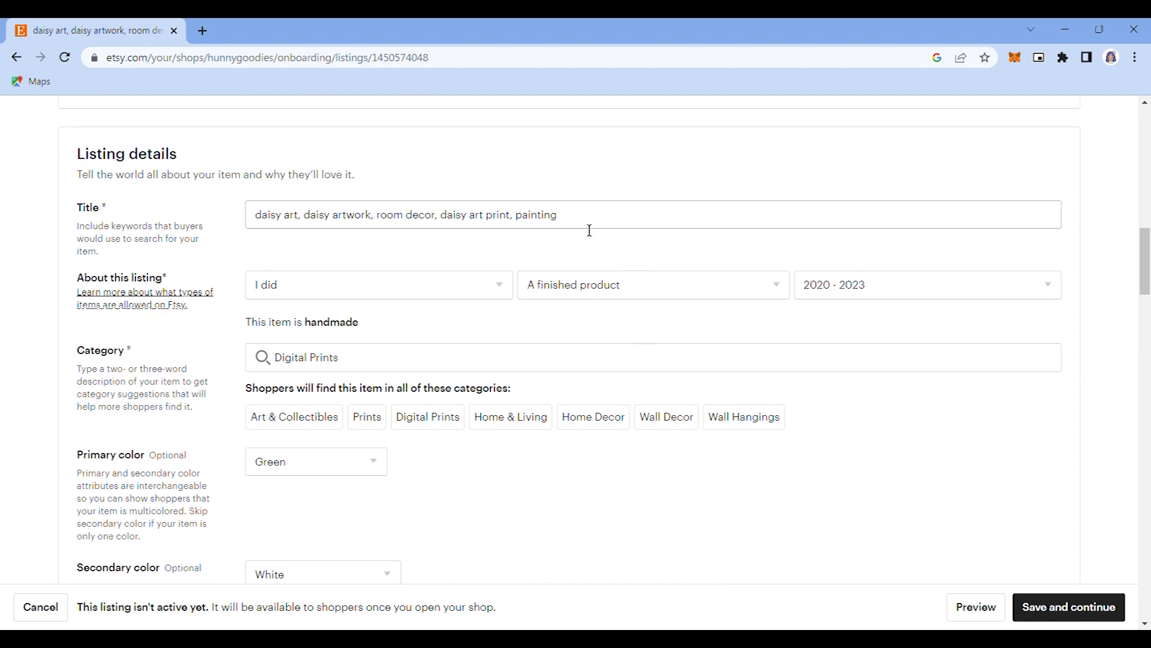
triple_click(587, 235)
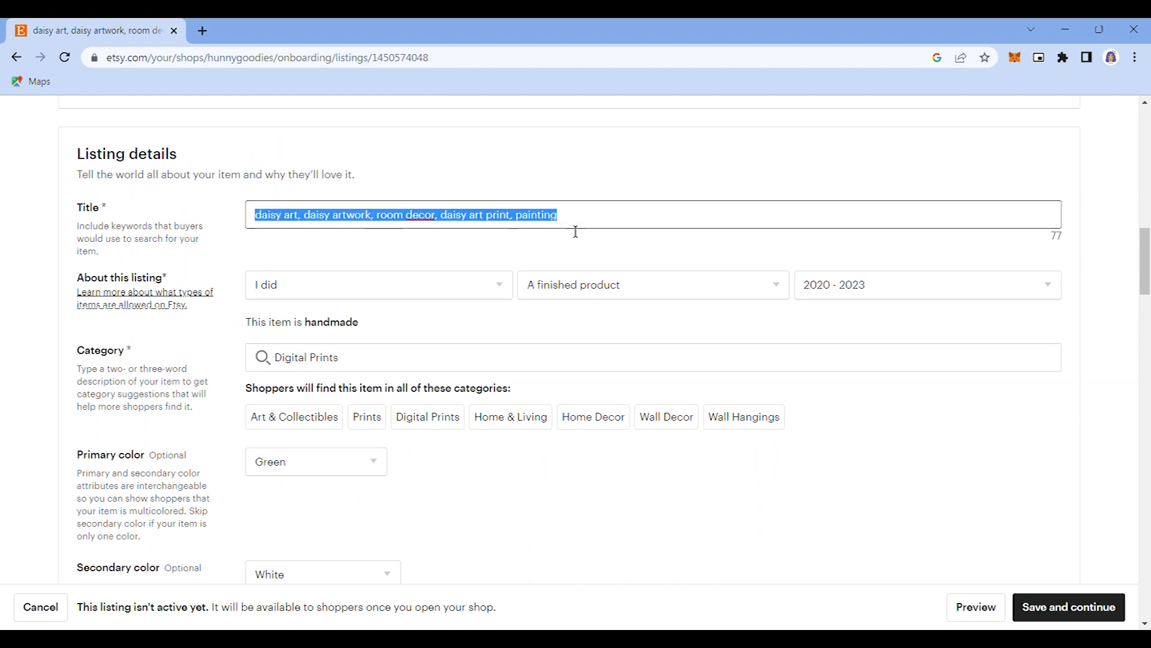
click(587, 227)
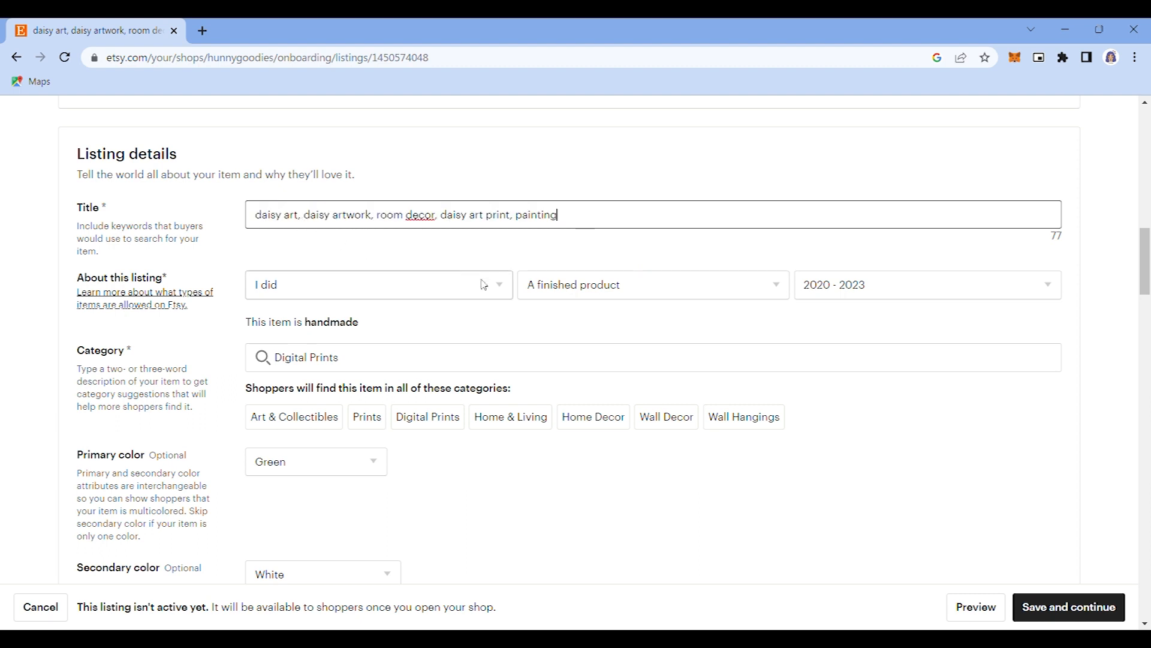
click(502, 282)
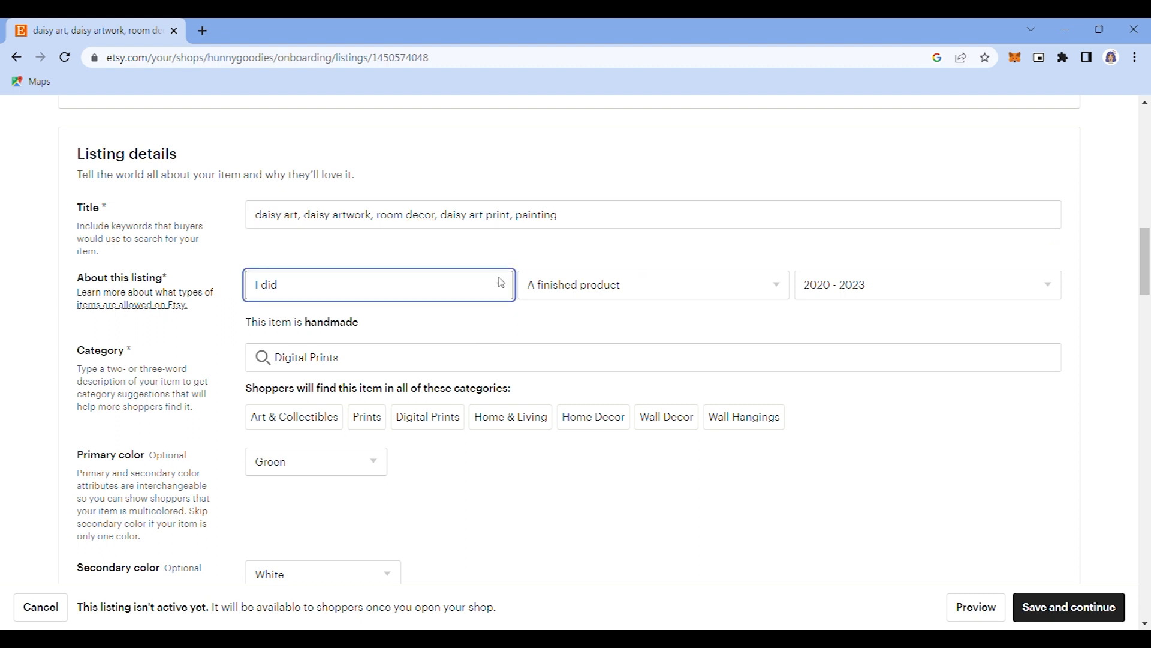
click(639, 285)
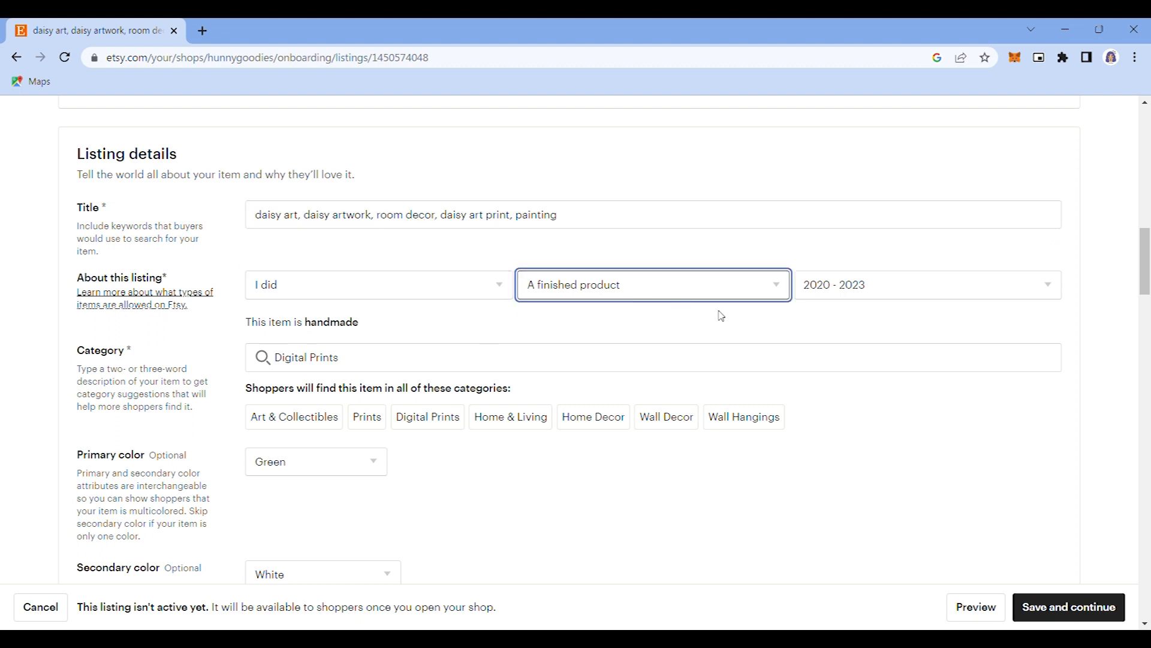
- Check the listing's creation period options and its Digital Prints category field
click(889, 296)
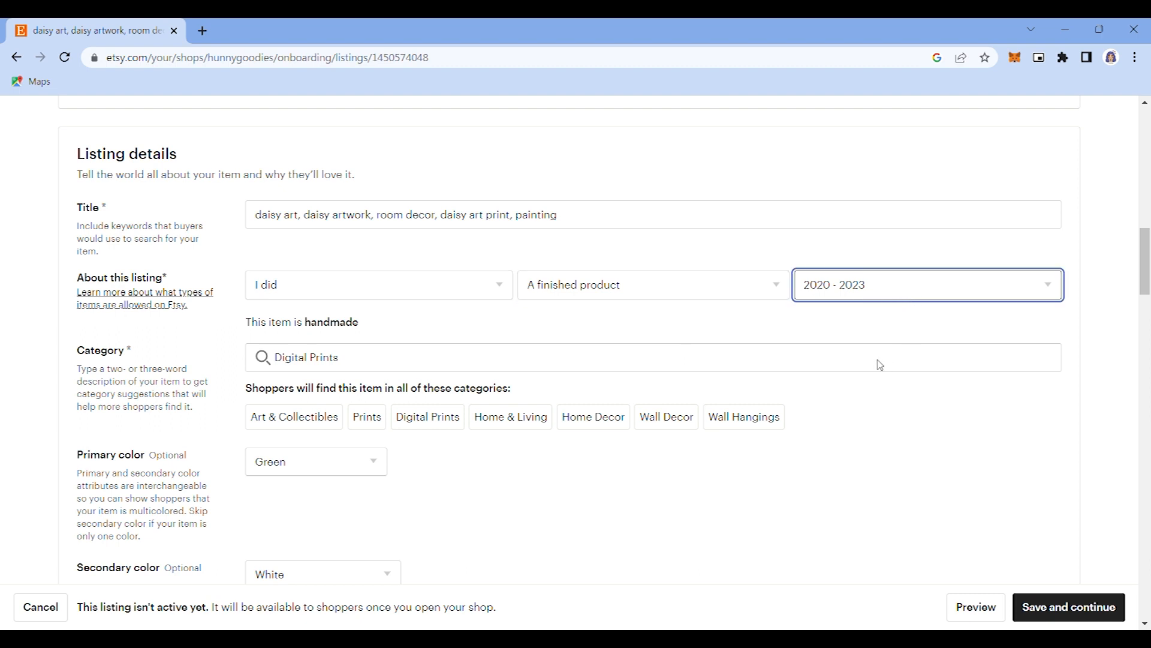
scroll(660, 361, down, 2)
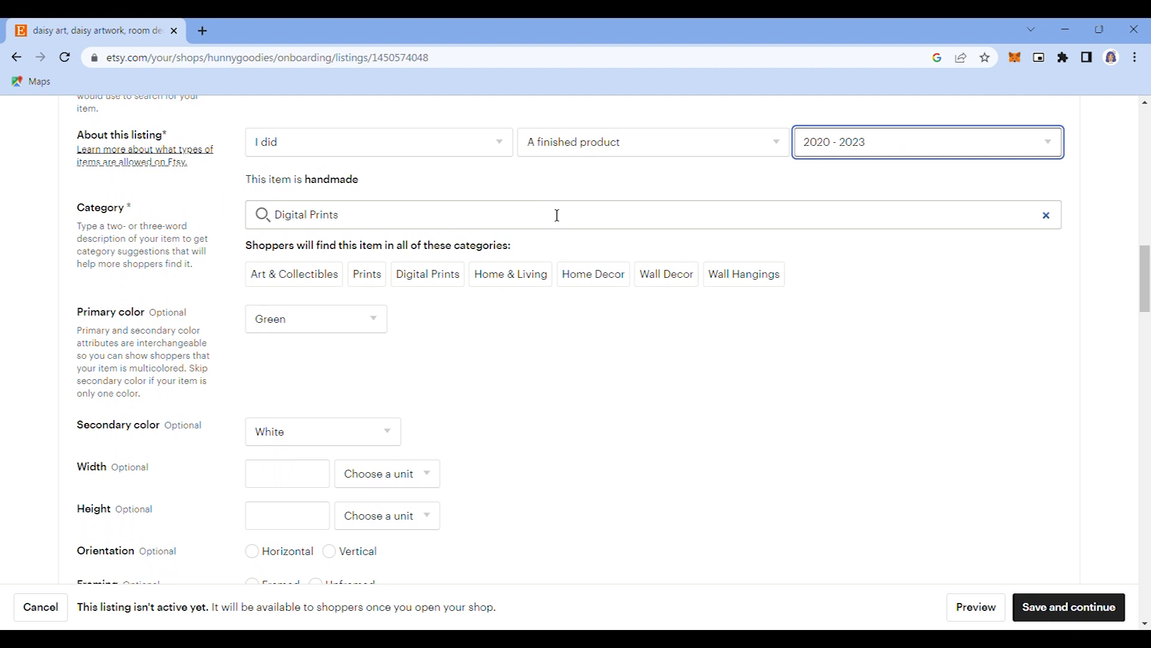
click(410, 223)
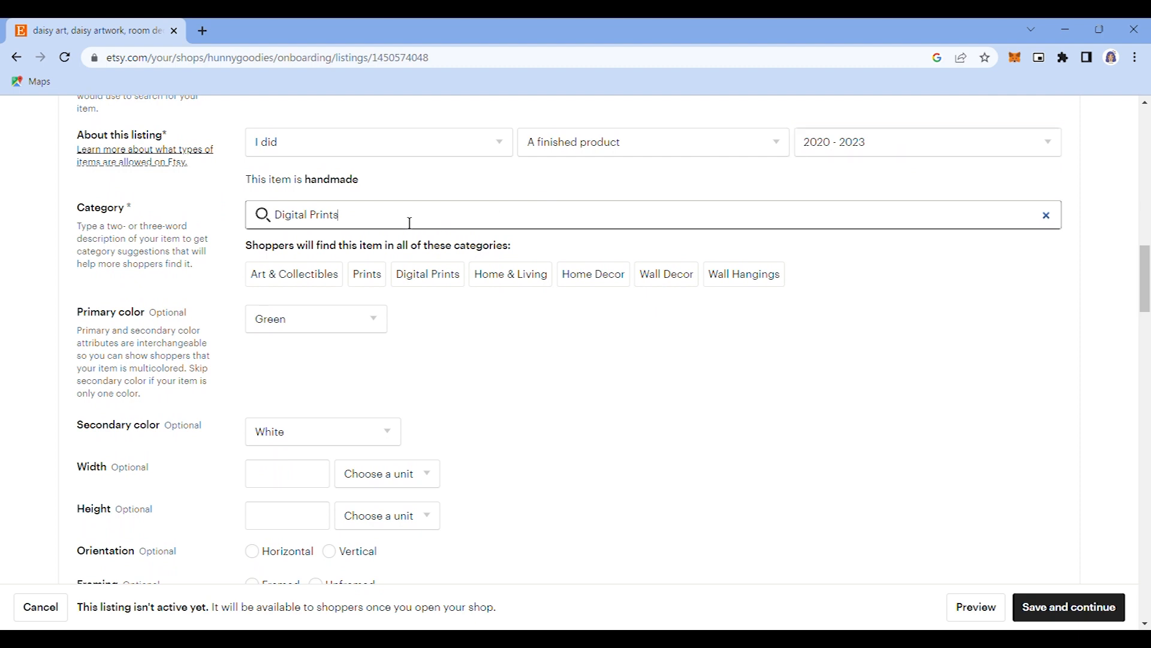
click(570, 334)
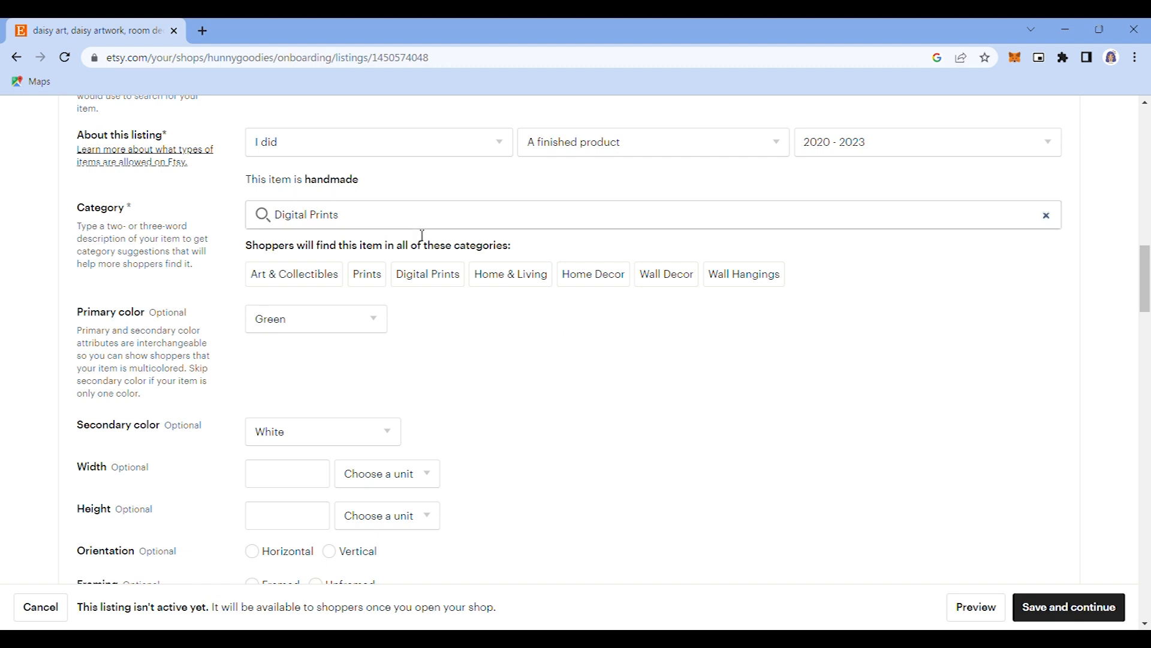
- Open Pinterest in a new browser tab and search it for "daisy art"
click(214, 34)
text(pinter)
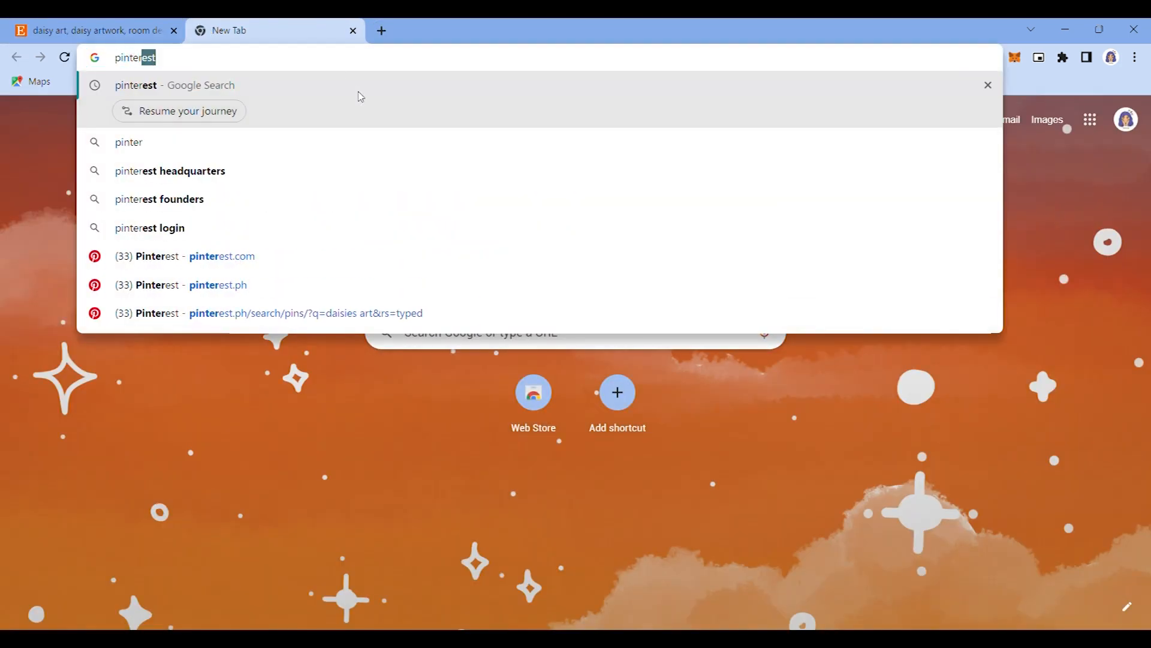
click(359, 96)
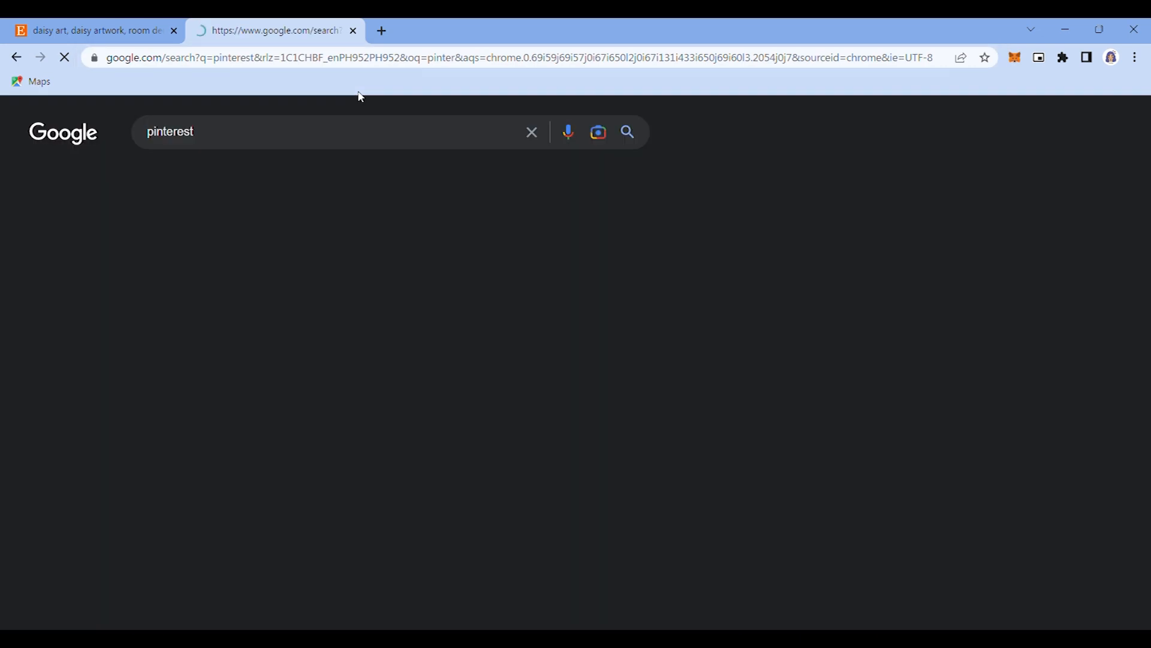
click(174, 276)
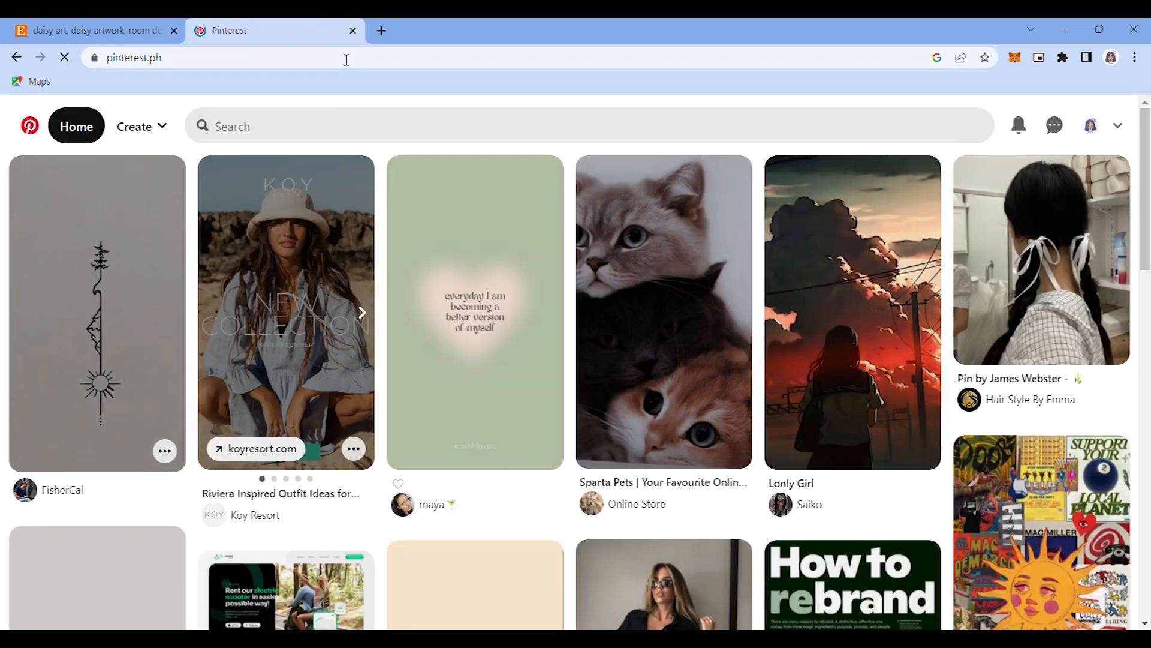
click(298, 142)
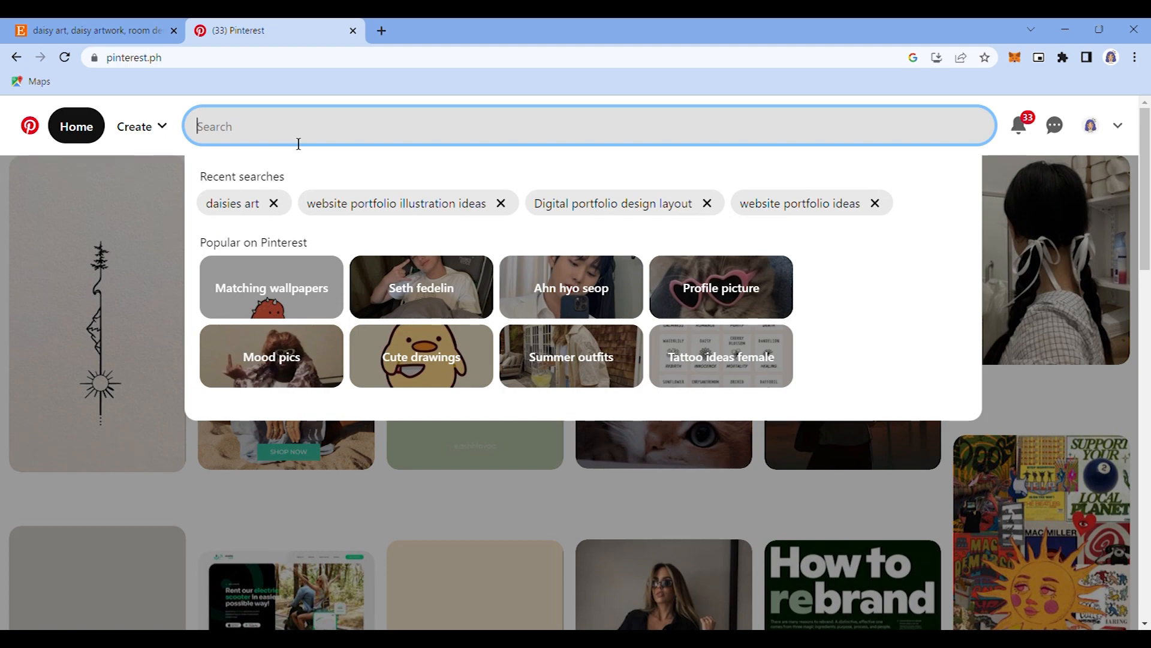
text(daisy art)
key(Return)
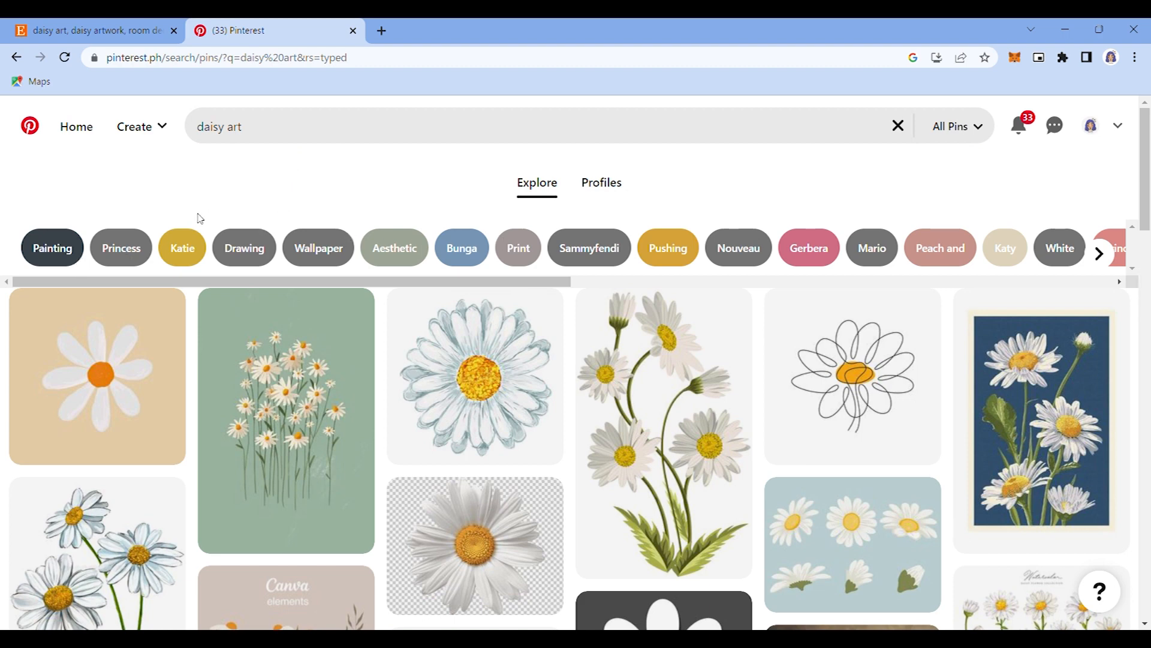
- Return to the Etsy listing and review its category tags, photos, and primary and secondary color options
click(56, 24)
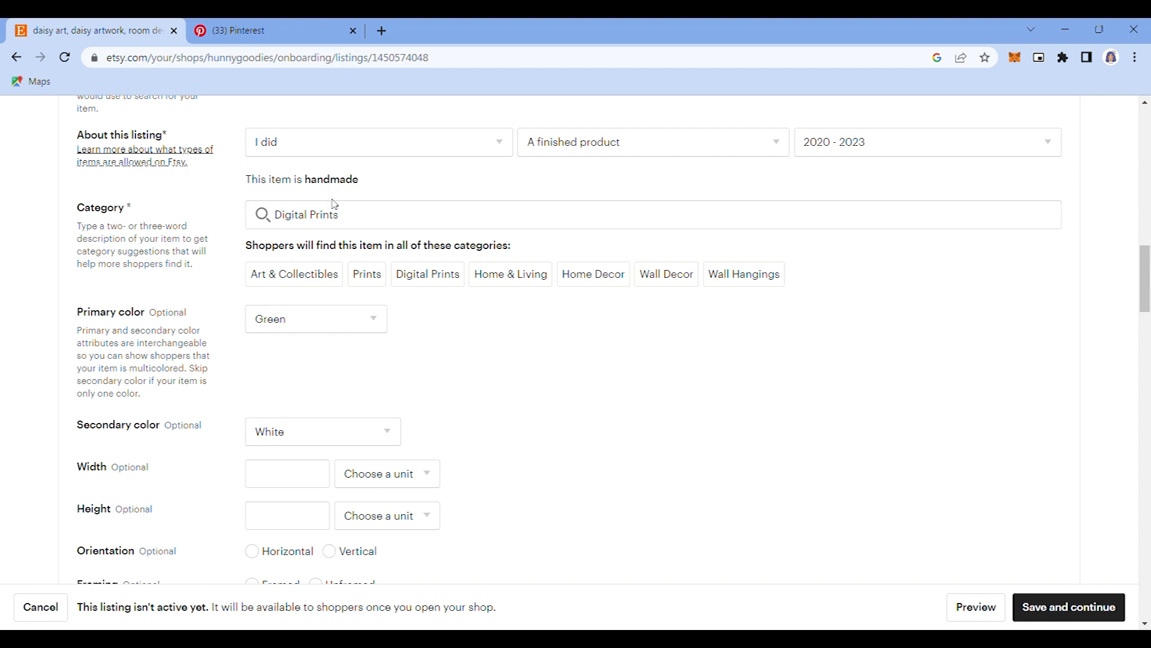
scroll(451, 328, down, 1)
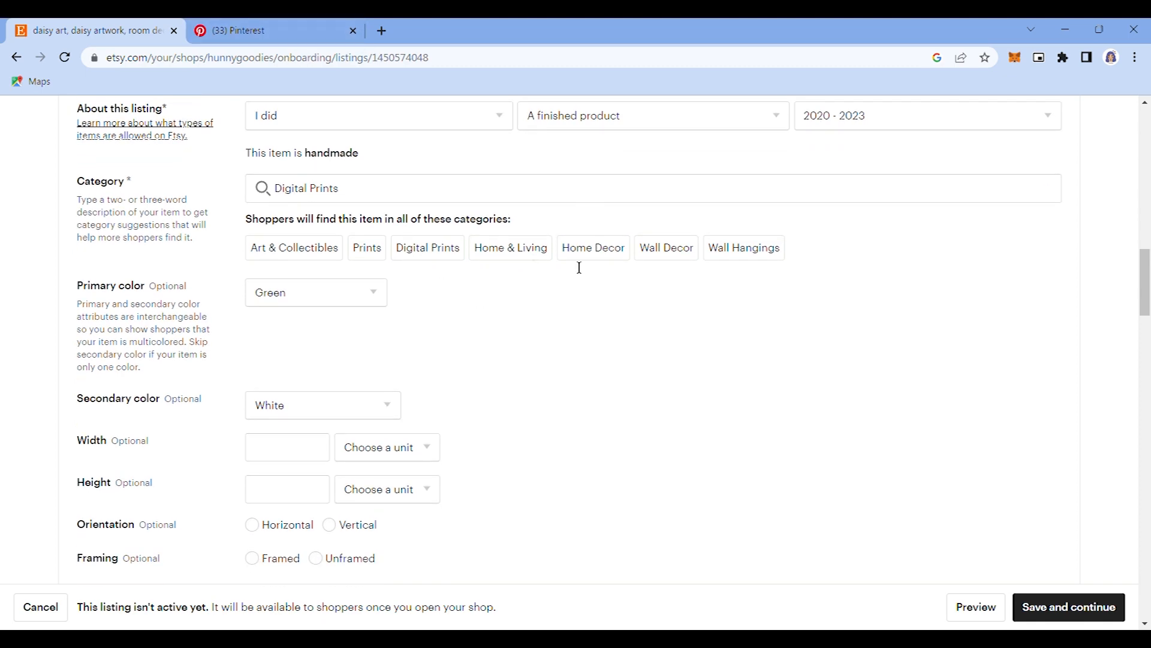
scroll(488, 314, down, 2)
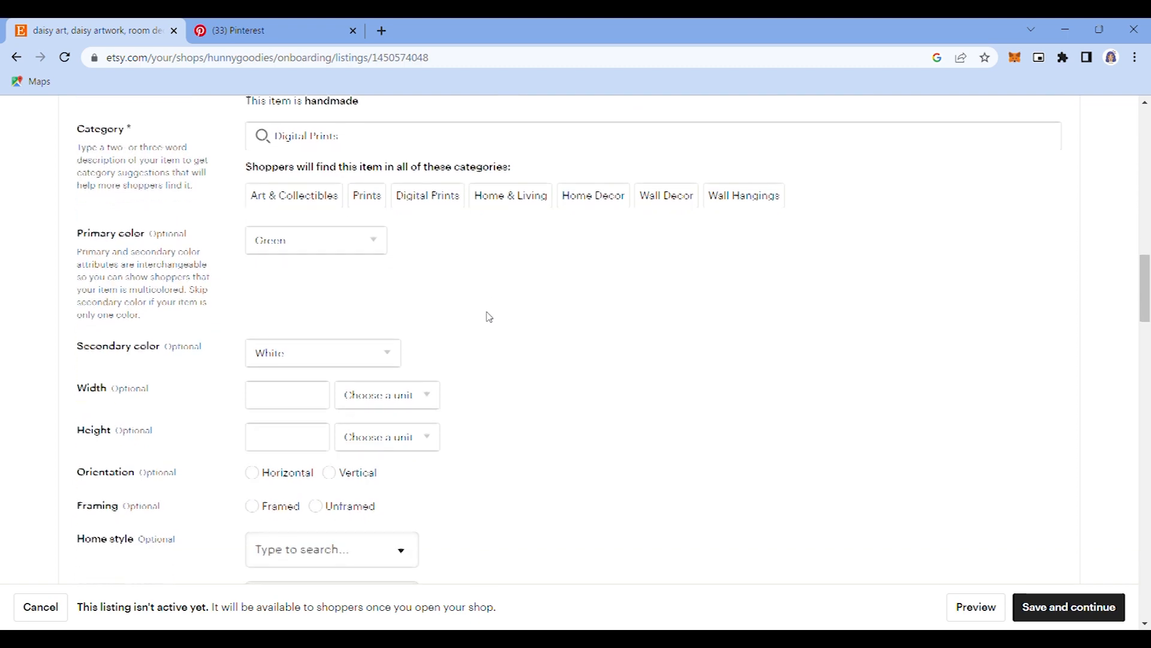
click(384, 223)
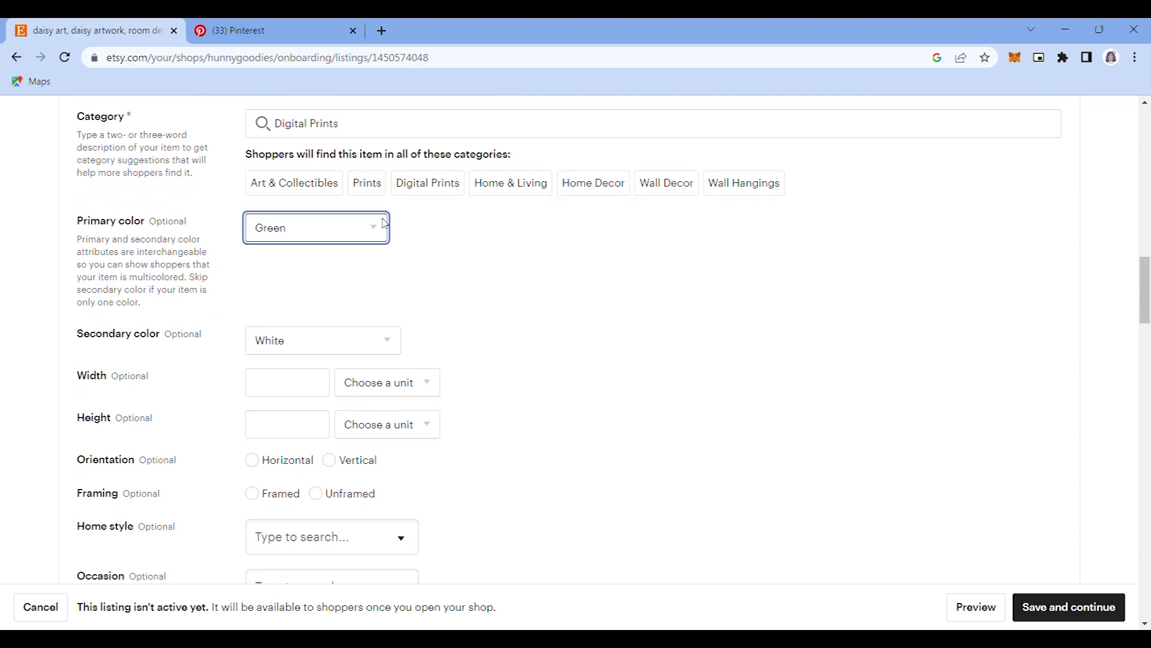
scroll(385, 224, up, 15)
scroll(396, 257, down, 3)
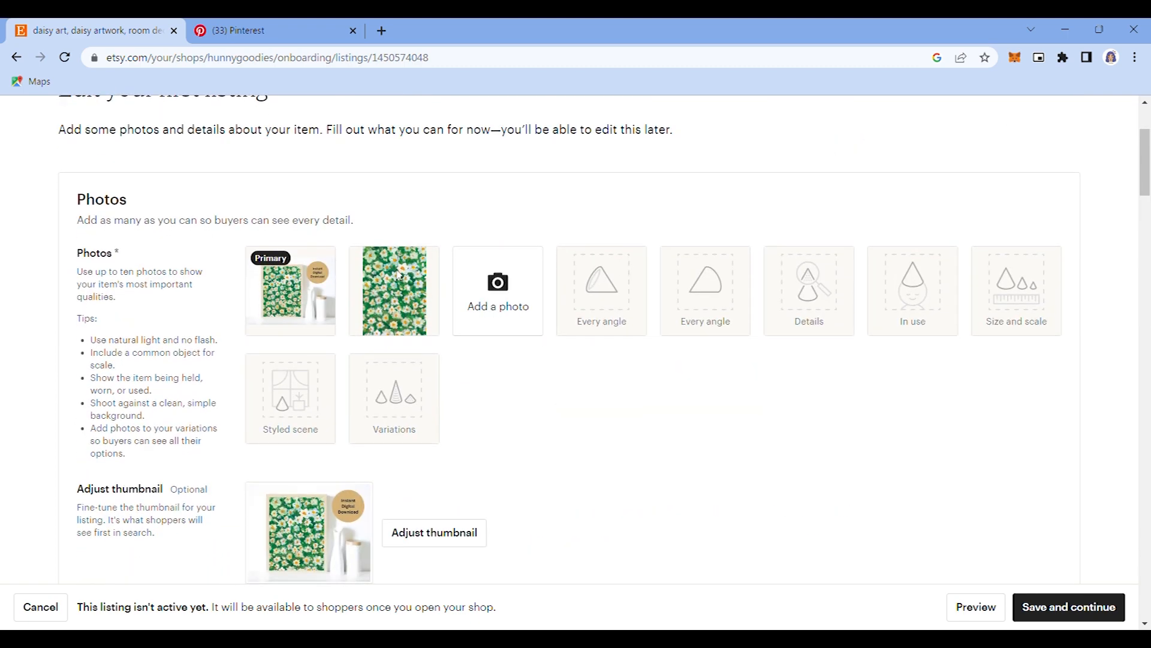
scroll(411, 293, down, 15)
click(393, 354)
scroll(393, 354, down, 2)
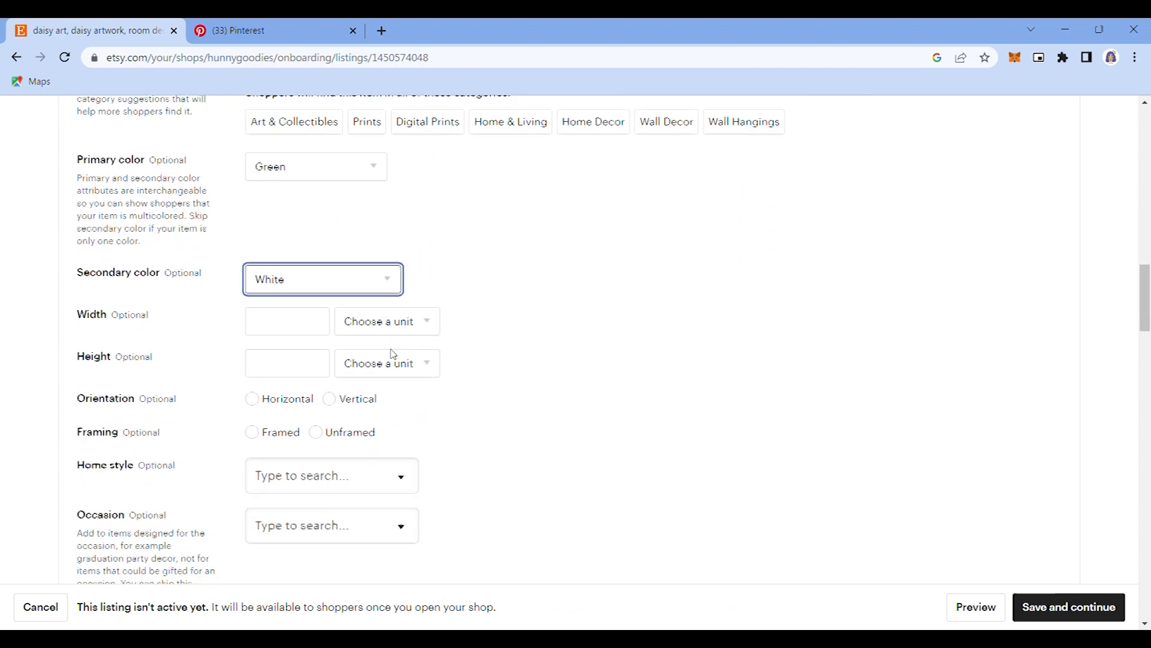
- Set the print's width to 9 inches in the listing details
scroll(393, 354, down, 1)
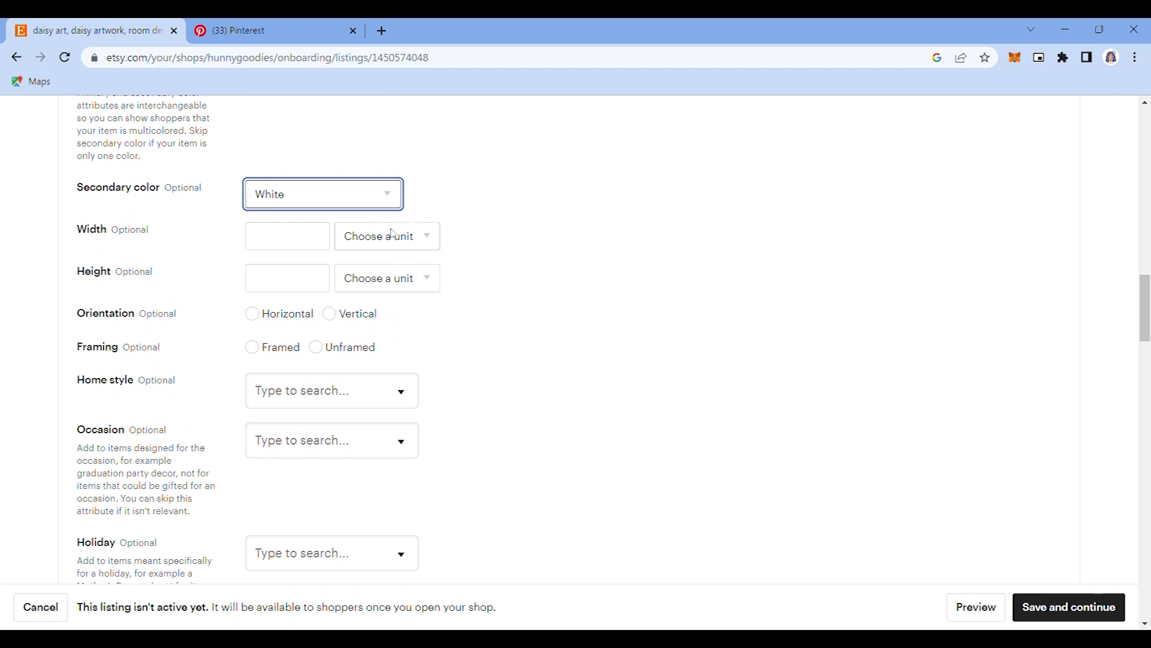
click(412, 254)
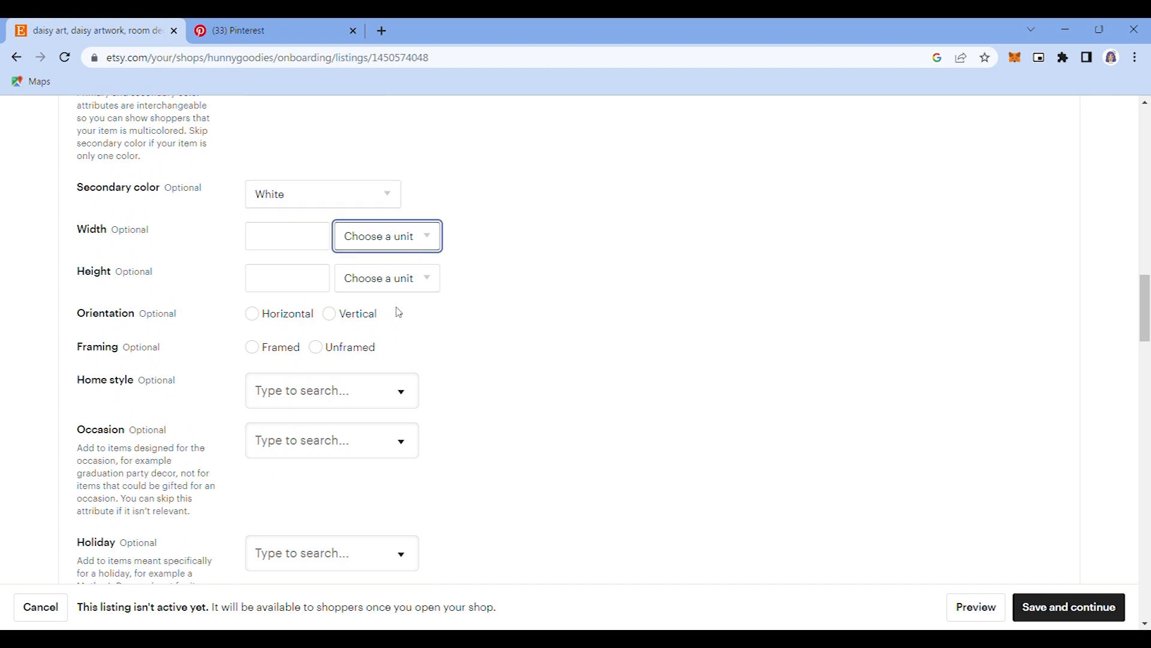
click(396, 318)
click(299, 247)
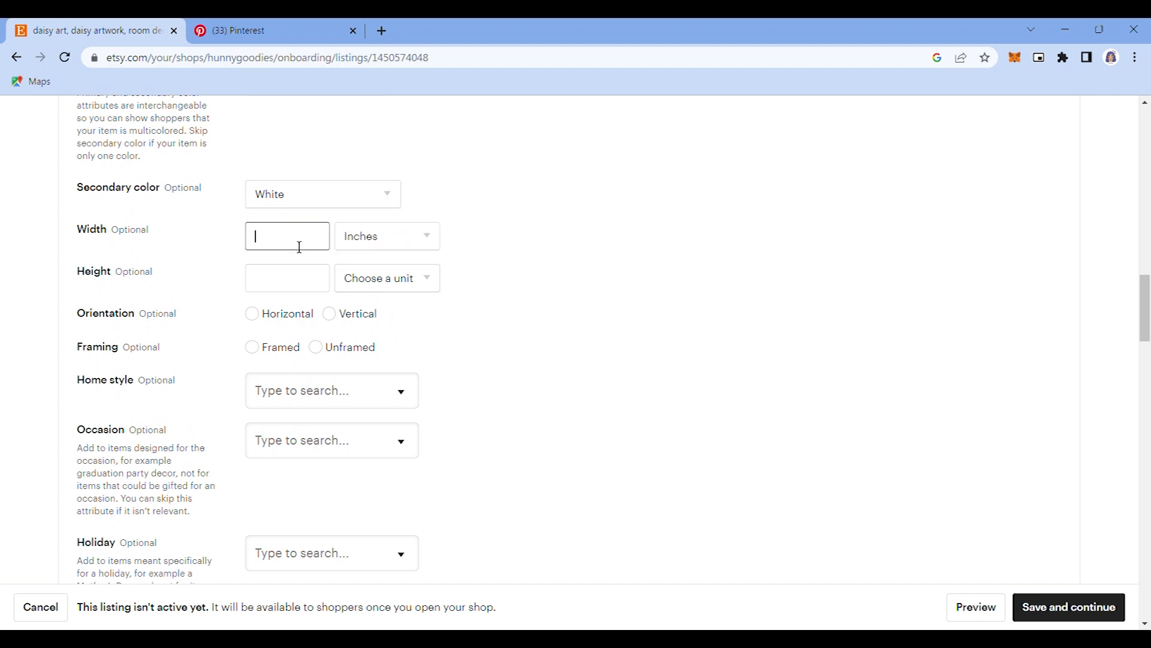
text(9)
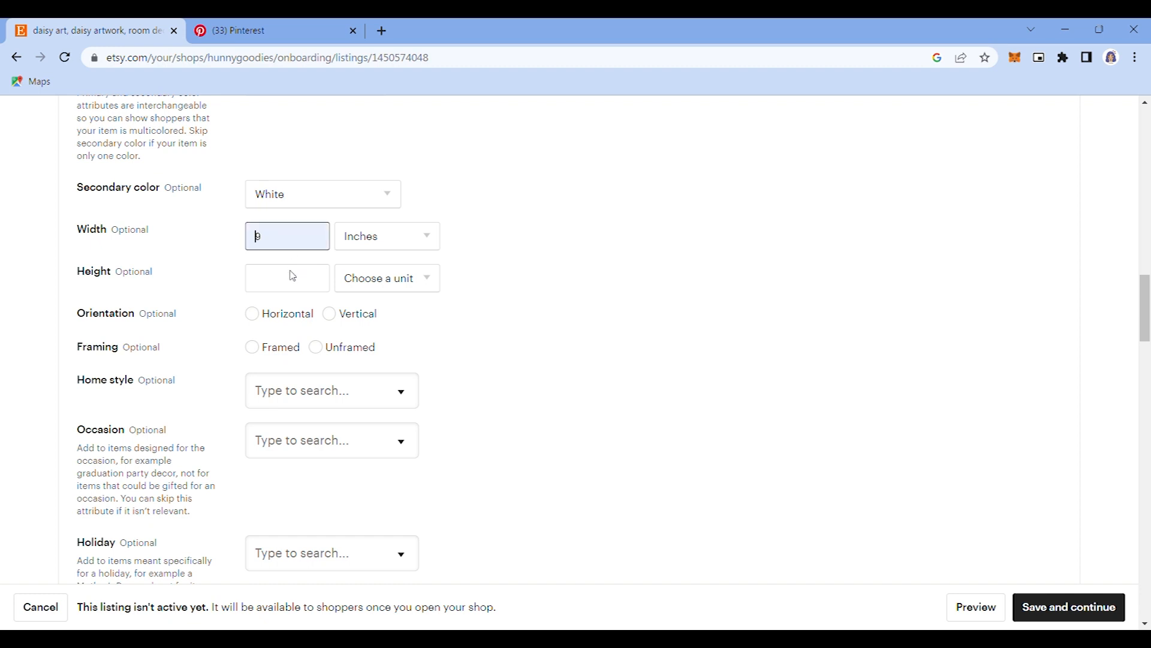
- Set the print's height to 12 inches
click(298, 278)
text(12)
click(372, 292)
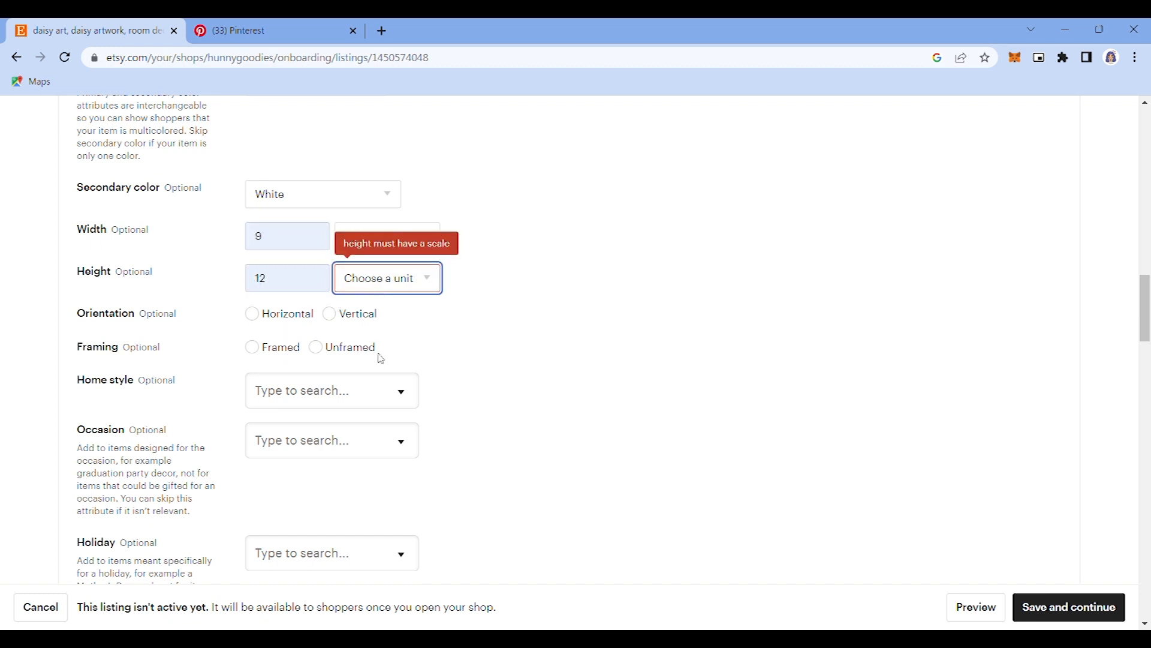
key(Down)
- Set the print's orientation to Vertical and its framing to Unframed
scroll(431, 354, down, 1)
click(515, 281)
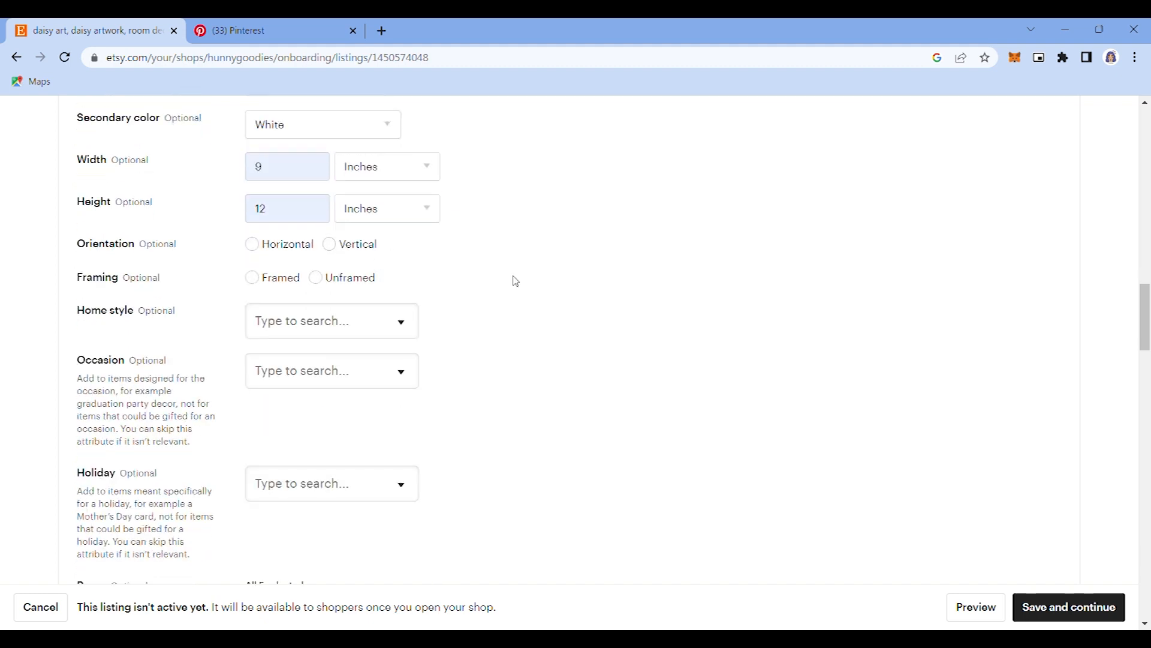
click(334, 247)
click(323, 279)
- Look through the home style options and choose Art deco for the listing
scroll(526, 336, down, 1)
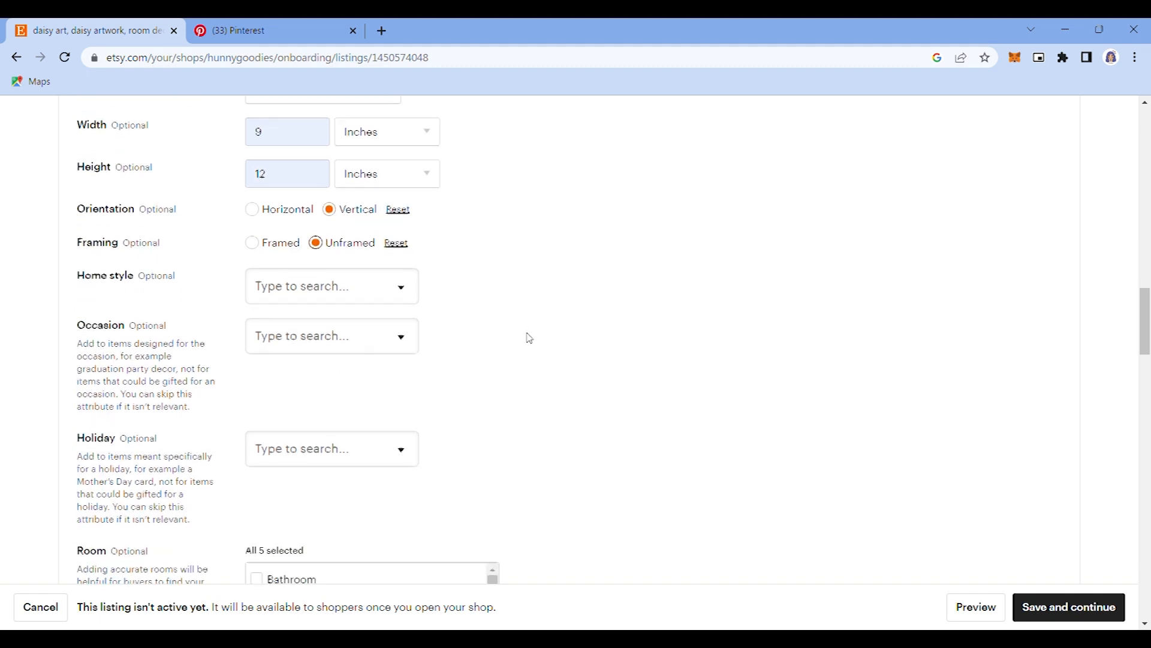
click(414, 290)
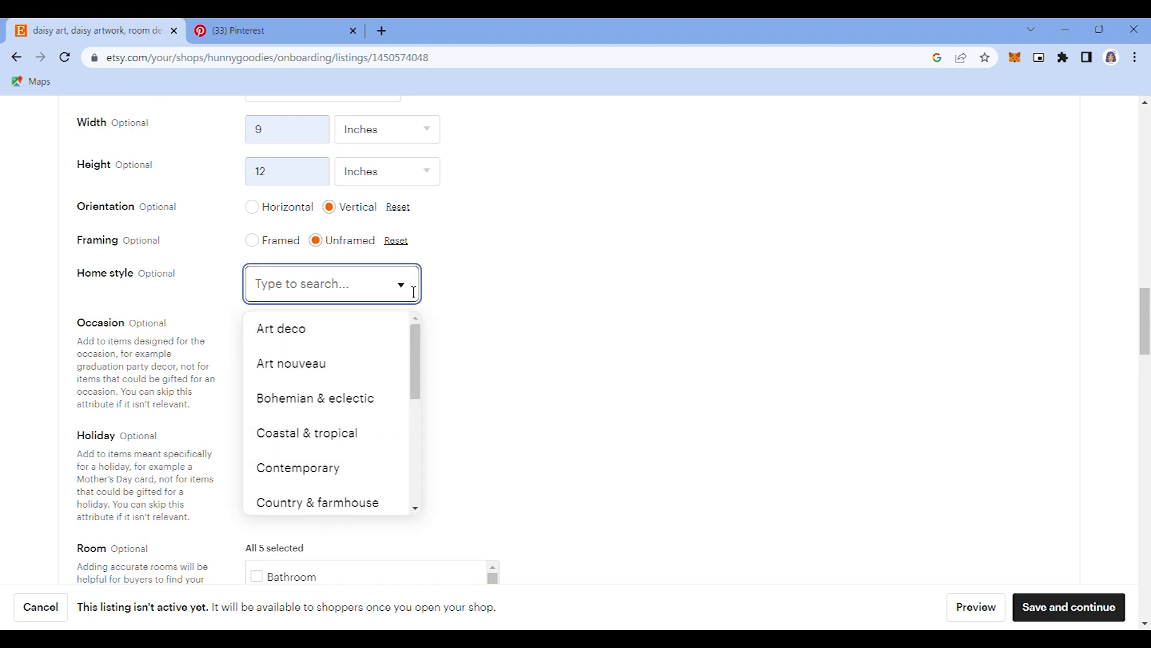
scroll(367, 444, down, 3)
scroll(366, 443, down, 2)
scroll(365, 442, up, 5)
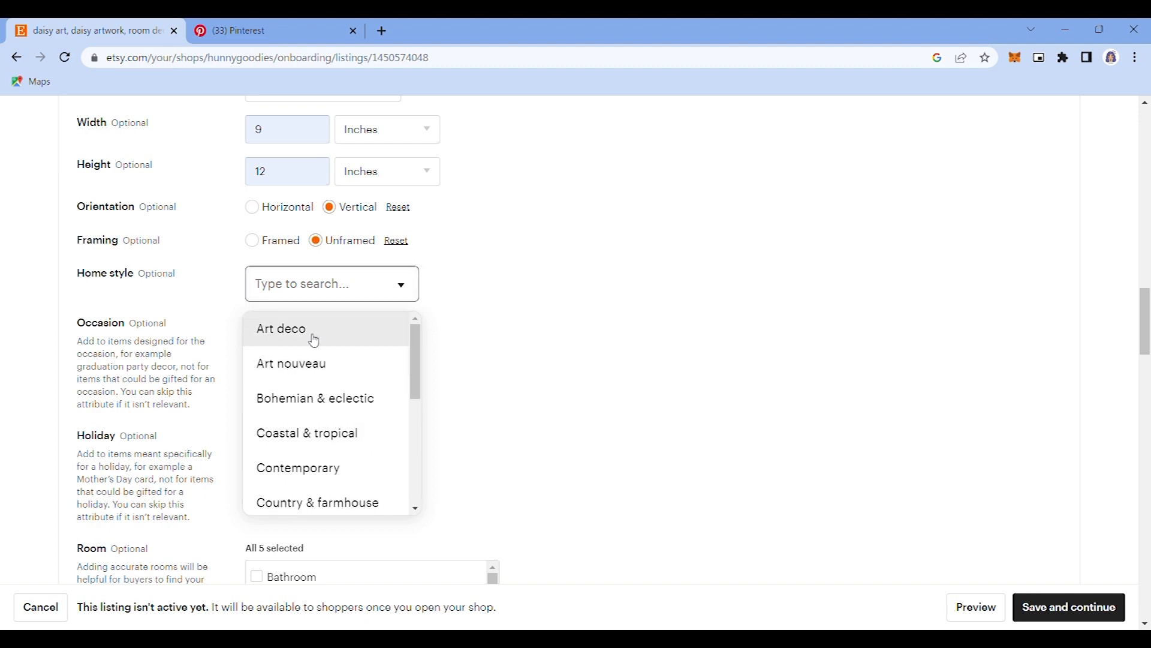
click(314, 341)
- Review the Occasion and Holiday attributes and look through the rooms selected for the listing
scroll(538, 329, down, 2)
scroll(537, 333, down, 1)
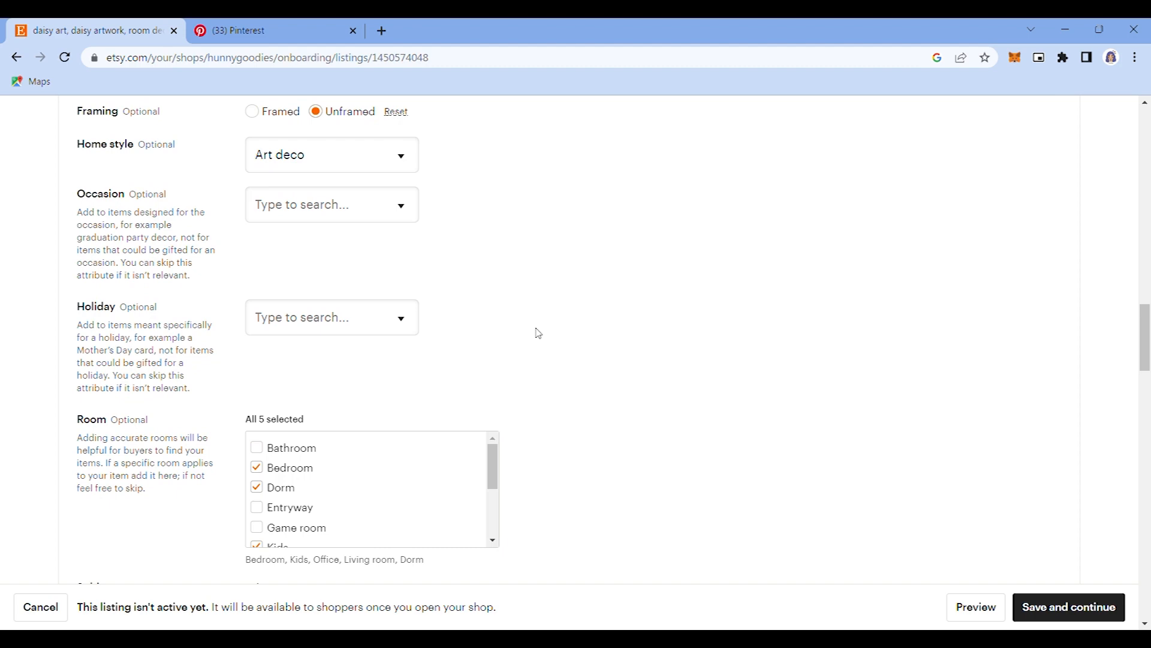
scroll(537, 333, down, 3)
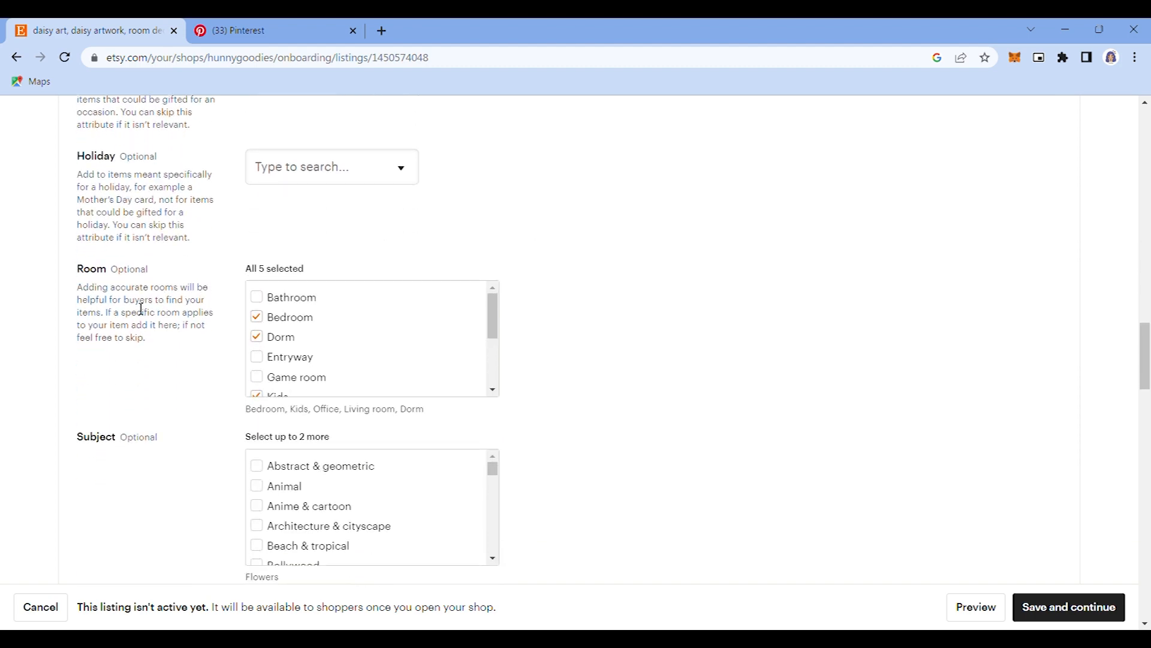
scroll(458, 357, down, 2)
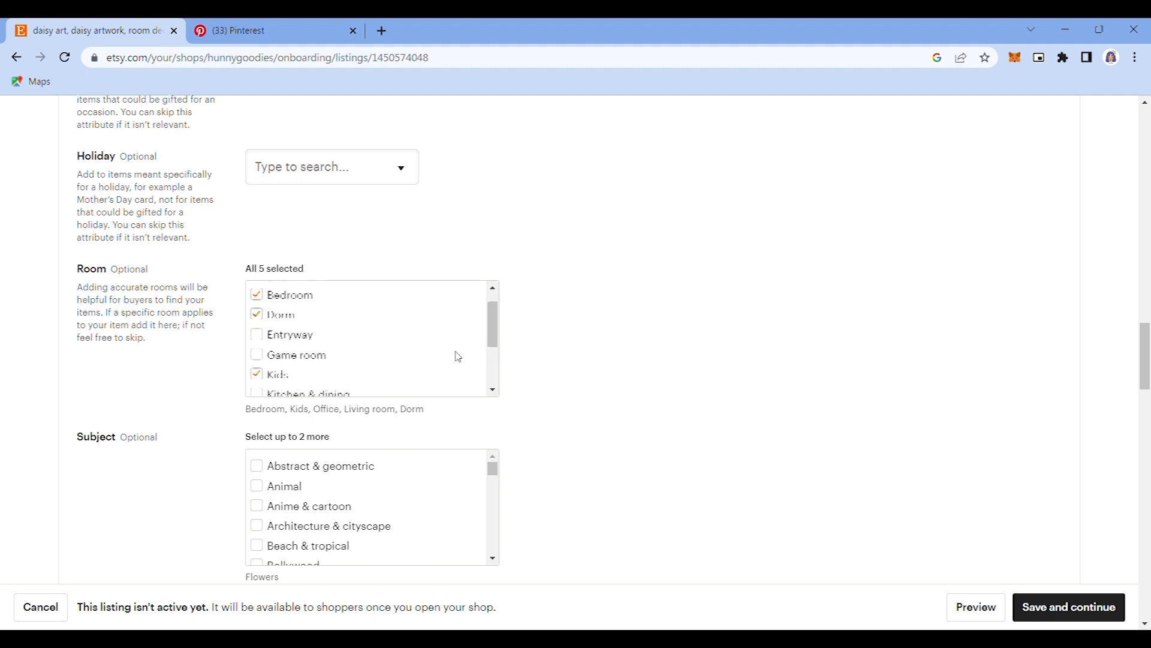
scroll(458, 357, up, 2)
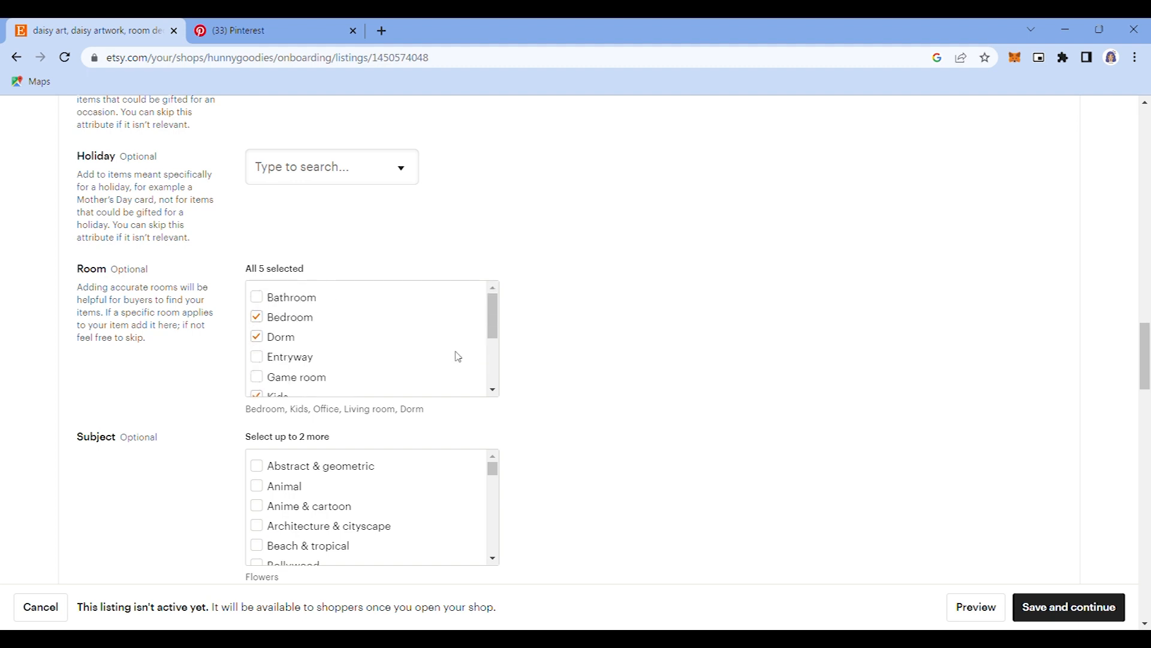
scroll(458, 356, down, 1)
scroll(296, 316, down, 1)
scroll(368, 343, down, 2)
scroll(368, 343, down, 4)
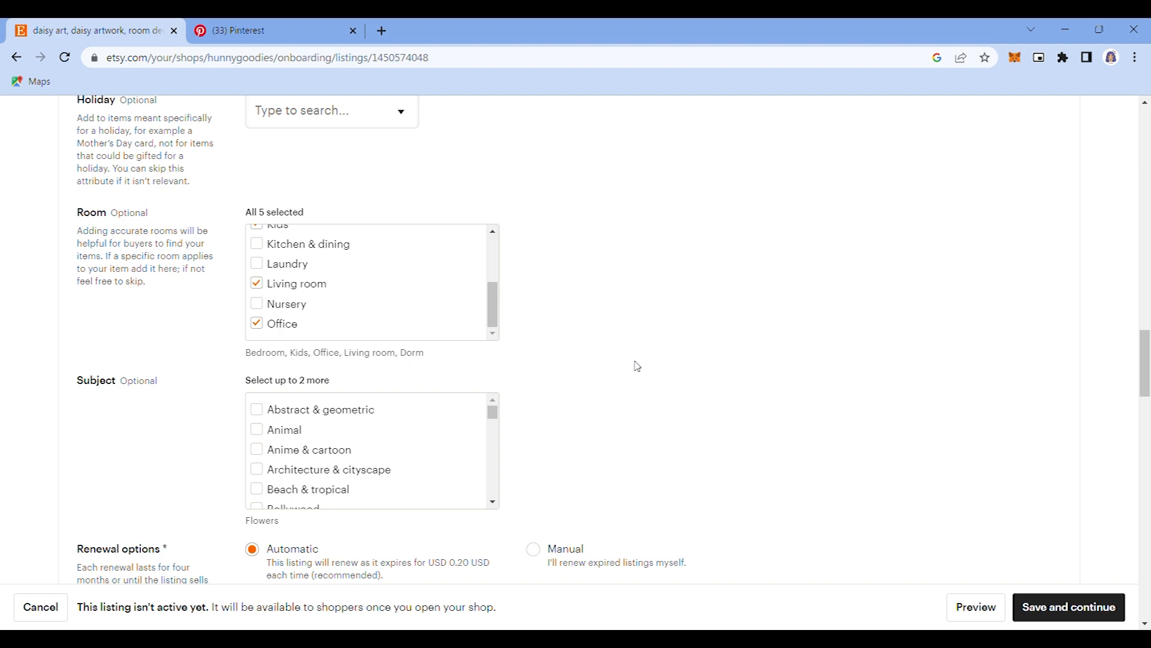
- Examine the listing's Subject choices, renewal options, product type and description
scroll(587, 312, down, 2)
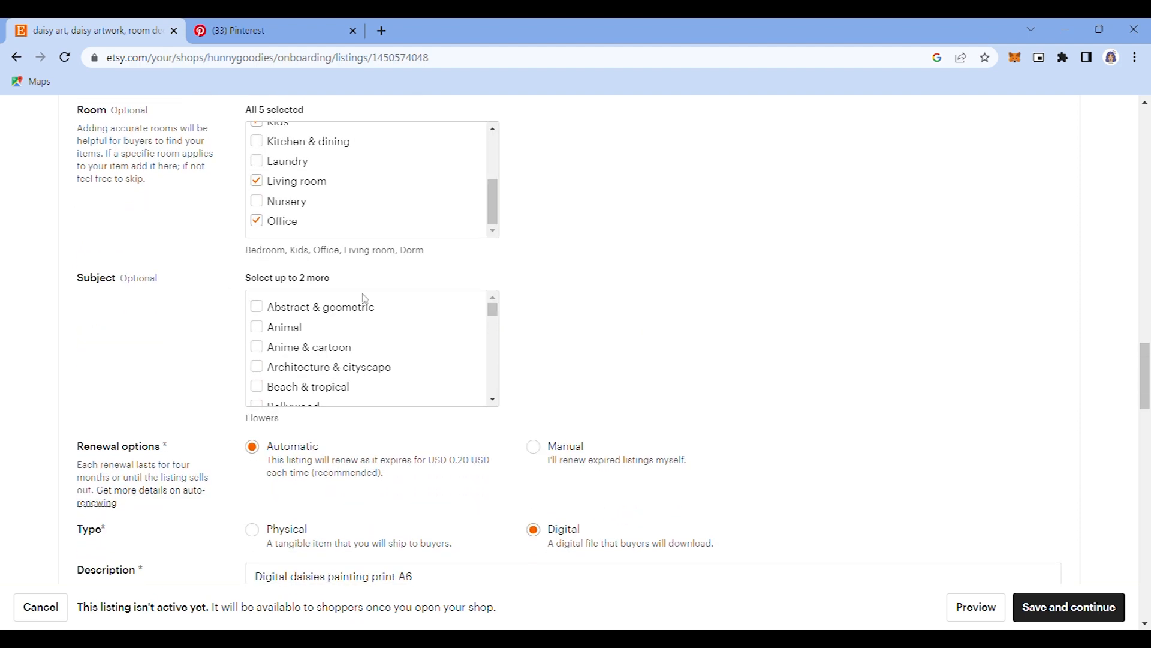
scroll(376, 361, down, 4)
scroll(376, 361, up, 2)
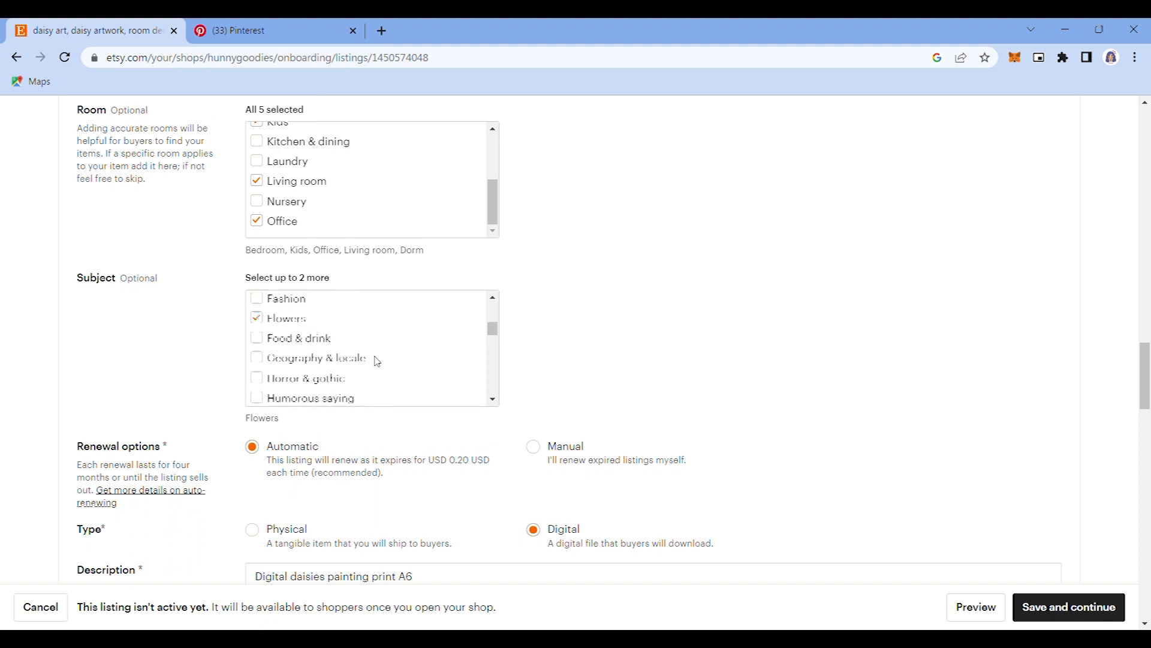
scroll(377, 361, up, 1)
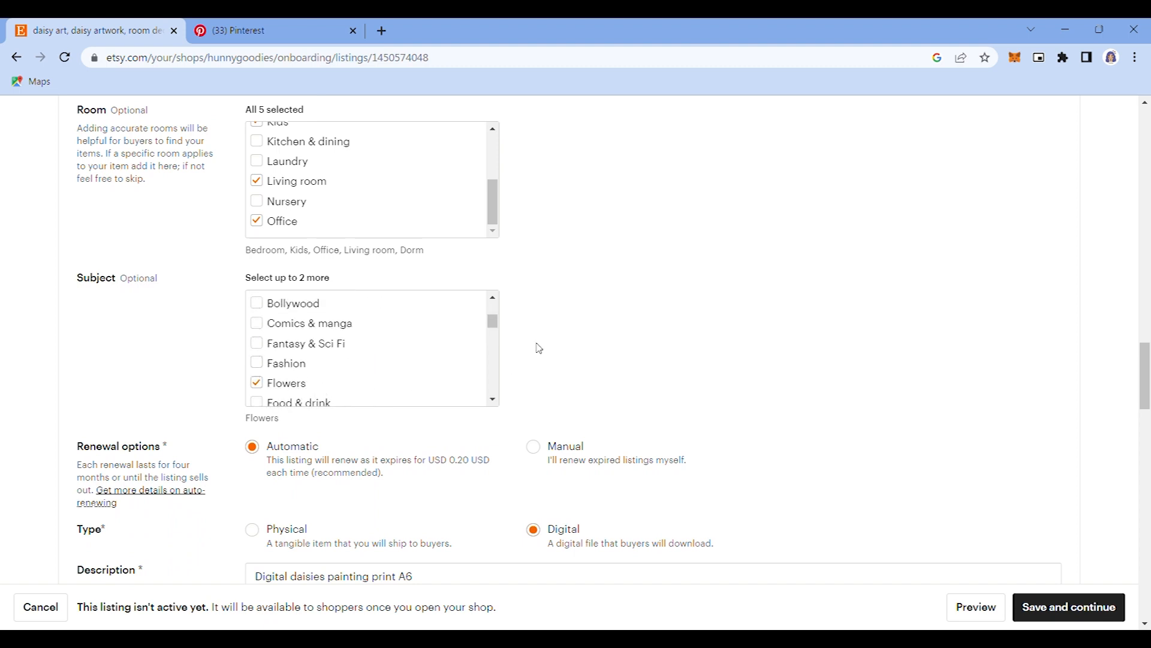
scroll(539, 348, down, 1)
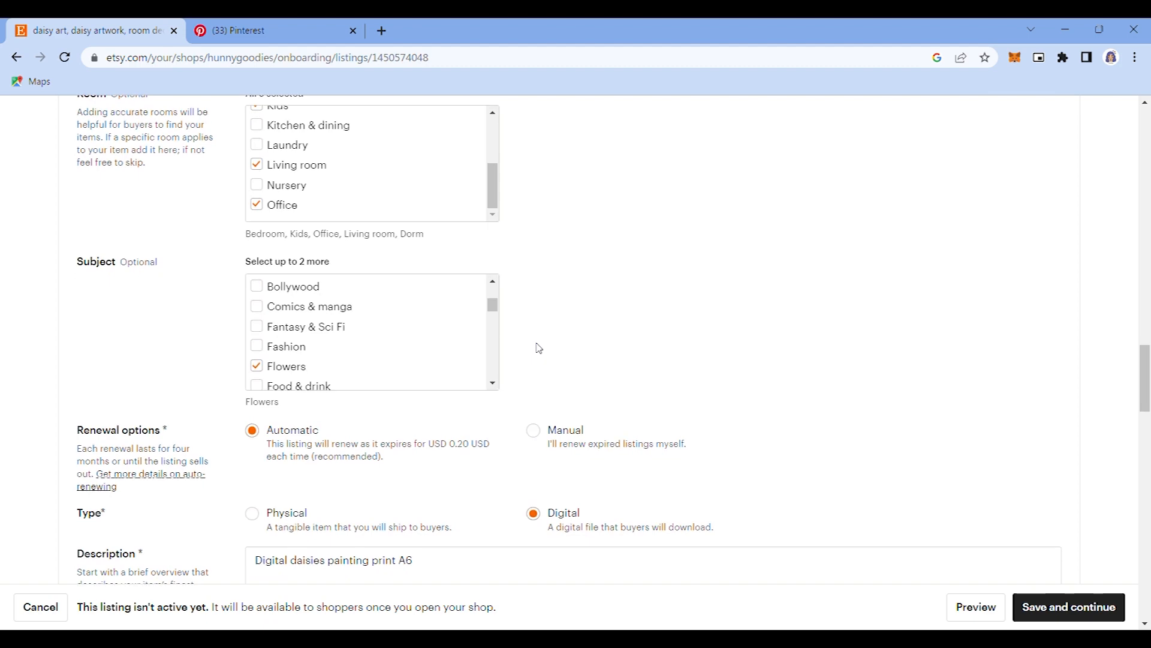
scroll(539, 349, down, 2)
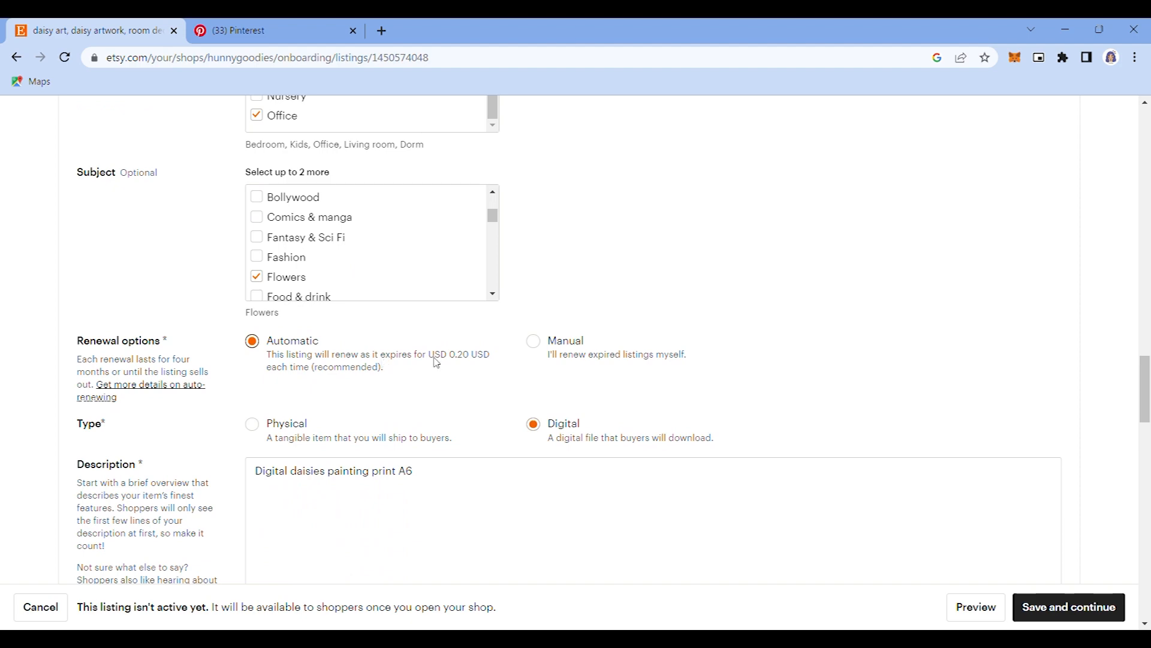
scroll(451, 377, down, 1)
scroll(353, 363, down, 1)
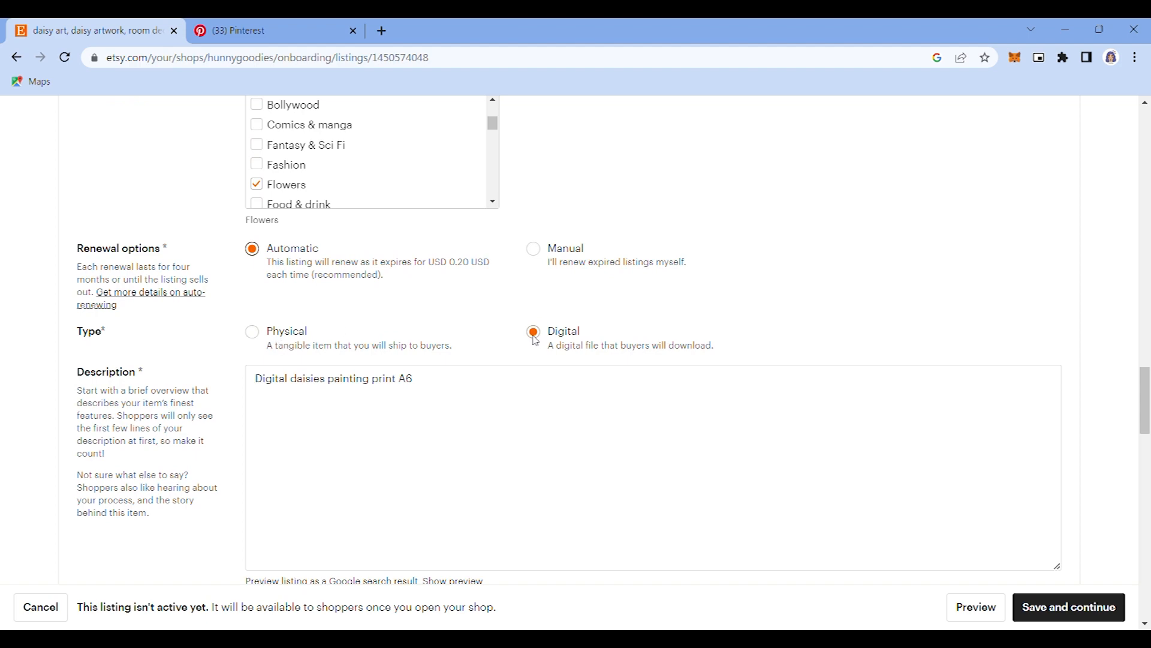
- Review the text of the listing's description
scroll(673, 362, down, 2)
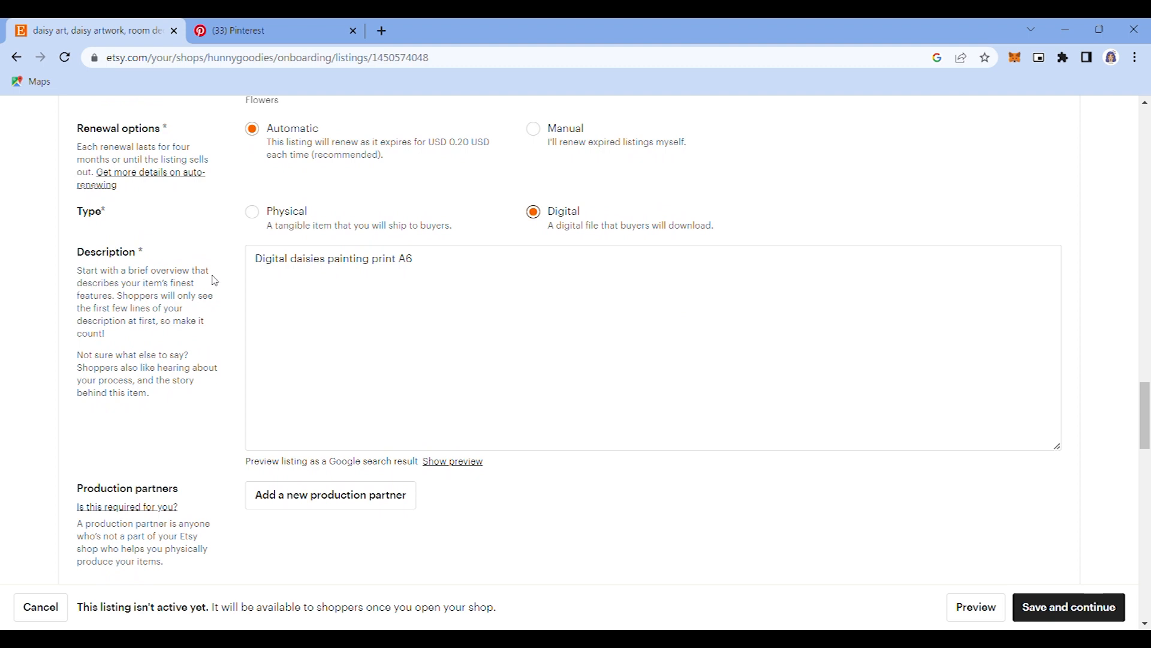
click(489, 261)
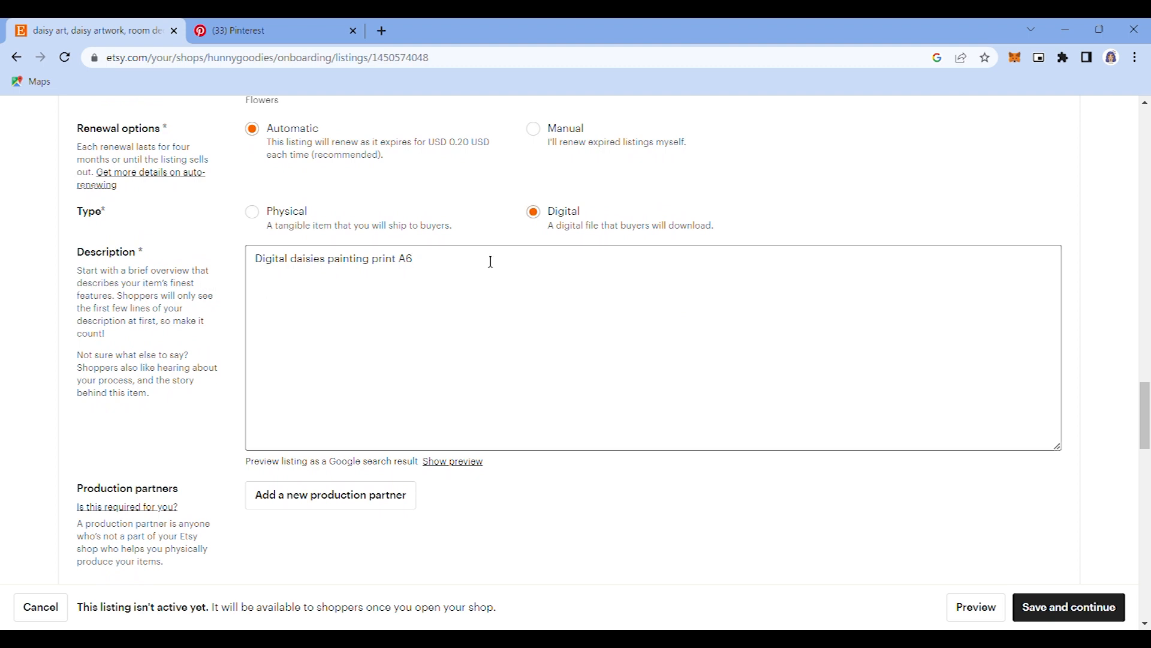
drag(459, 280, 264, 270)
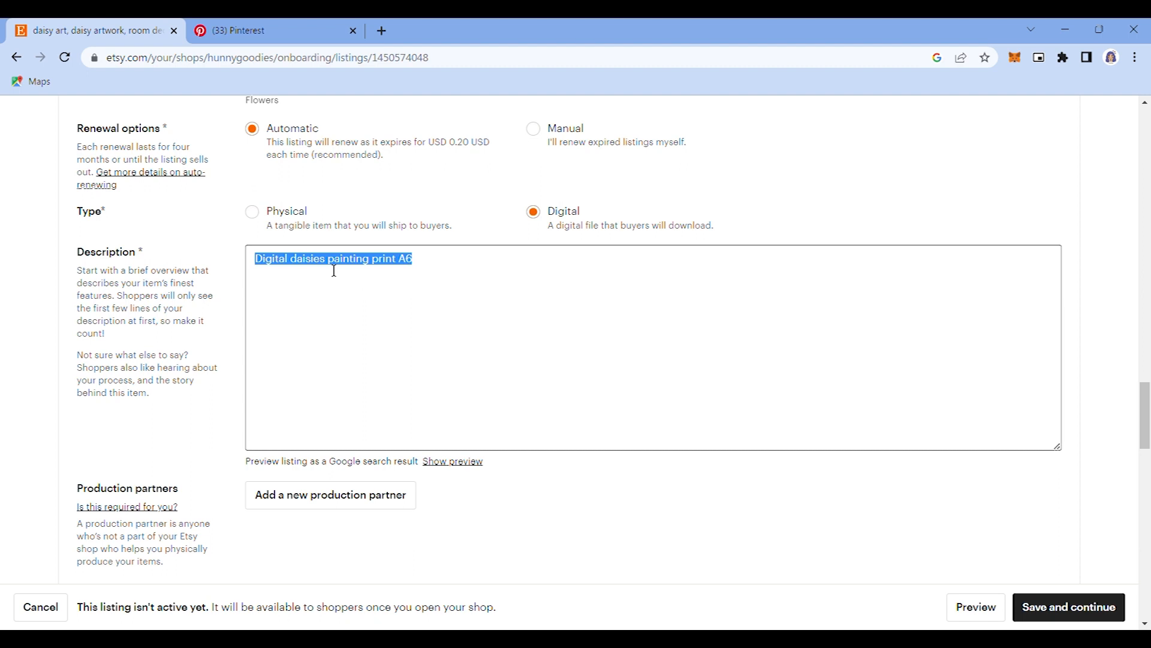
click(464, 284)
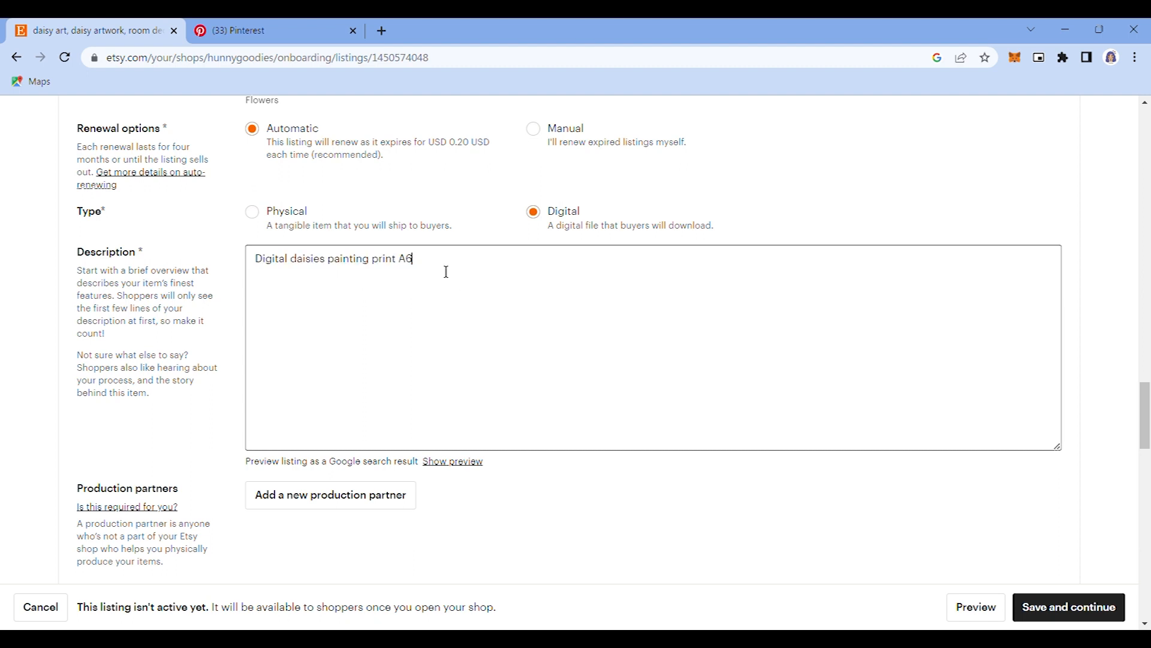
- Compare the keywords in the listing's title with its tags, and look over the materials field
scroll(470, 336, down, 4)
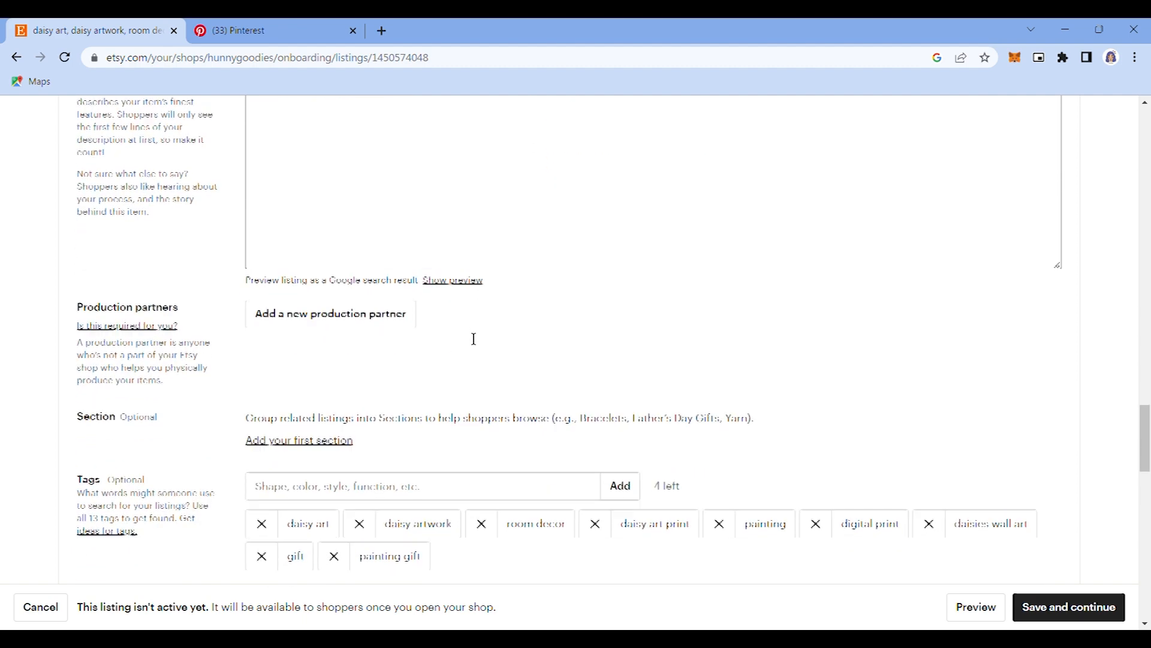
scroll(467, 335, down, 2)
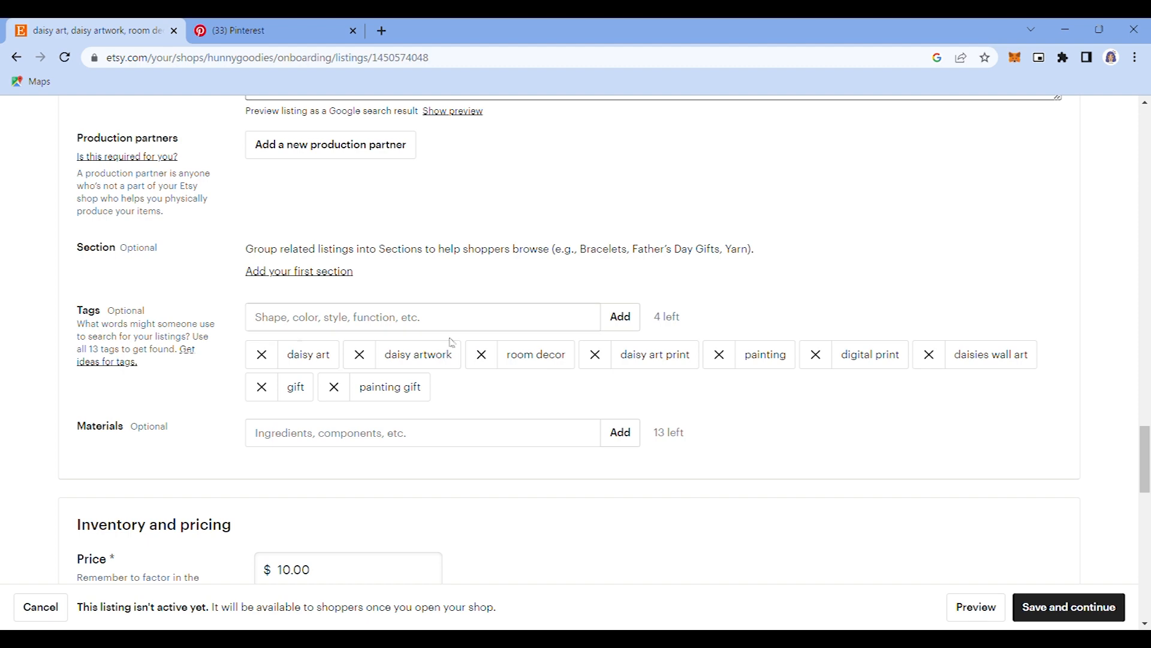
scroll(542, 337, up, 16)
scroll(543, 337, up, 10)
triple_click(596, 359)
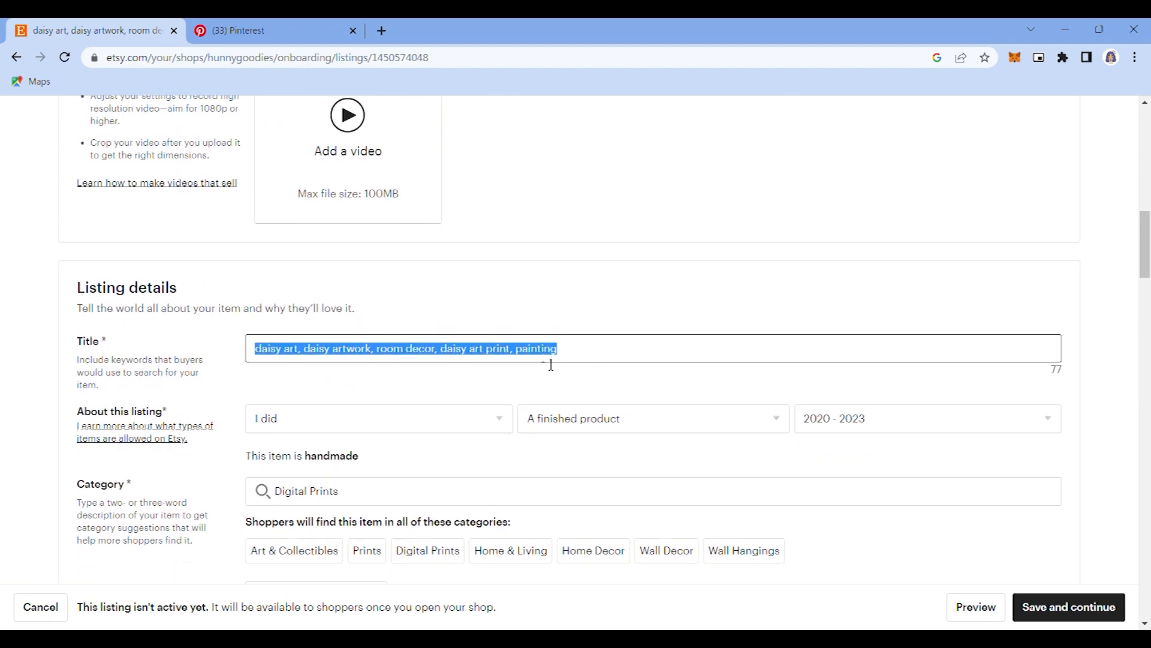
scroll(546, 352, down, 20)
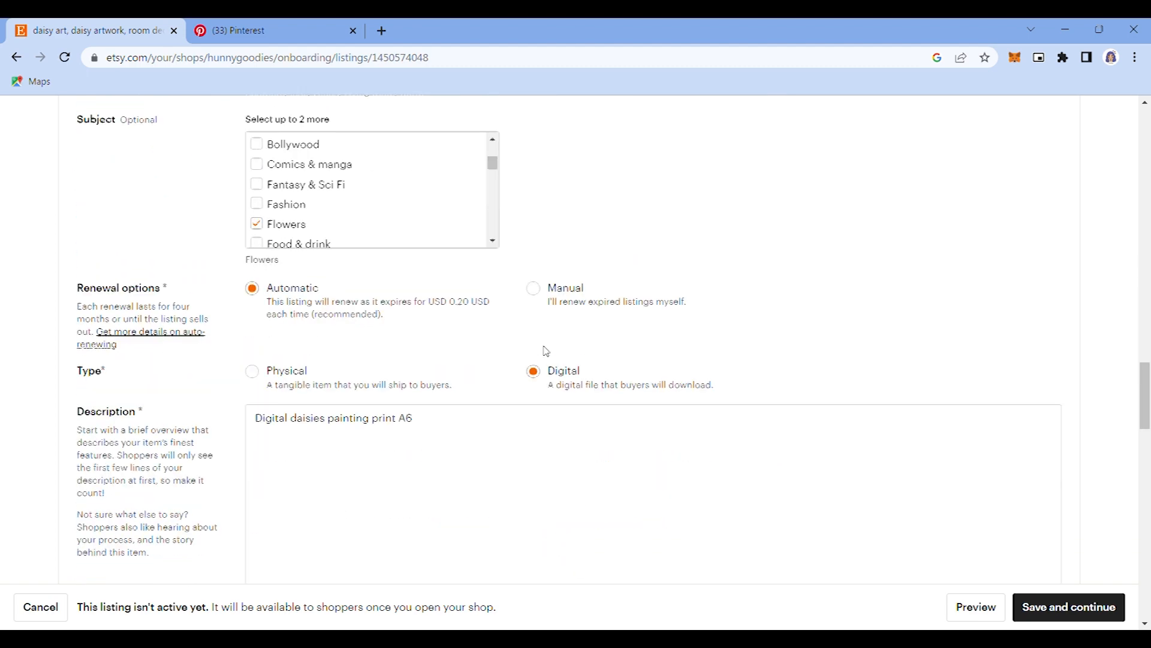
scroll(546, 351, down, 3)
click(453, 398)
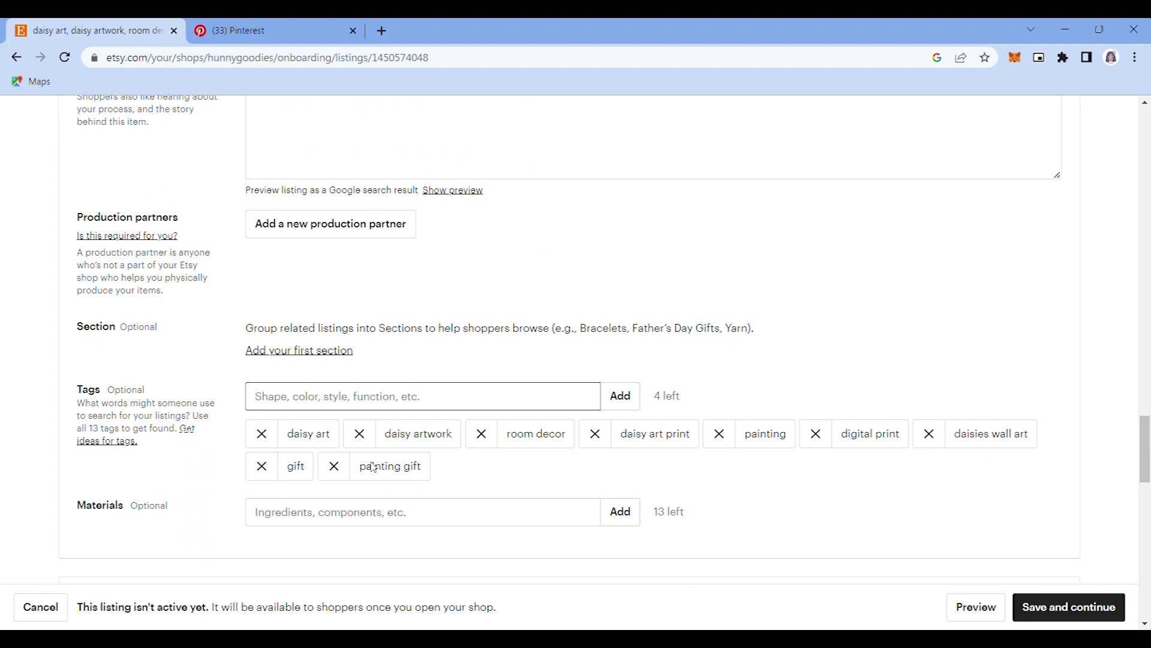
scroll(506, 467, down, 1)
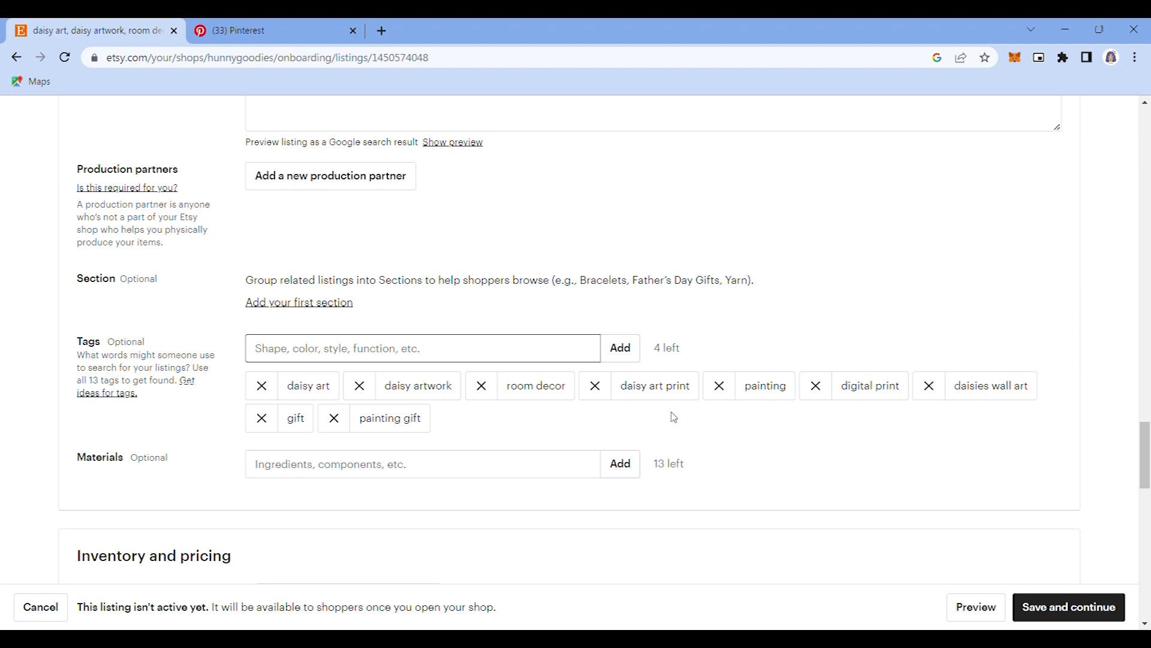
scroll(678, 419, down, 1)
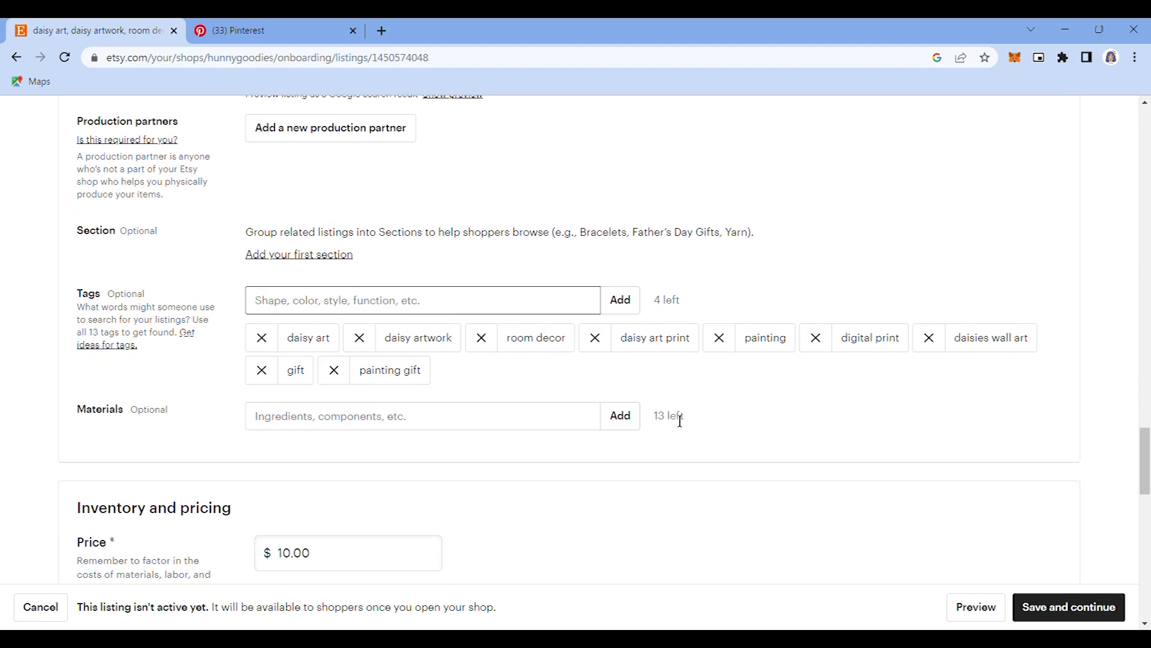
- Check the listing's price and quantity in the inventory and pricing details
scroll(680, 420, down, 6)
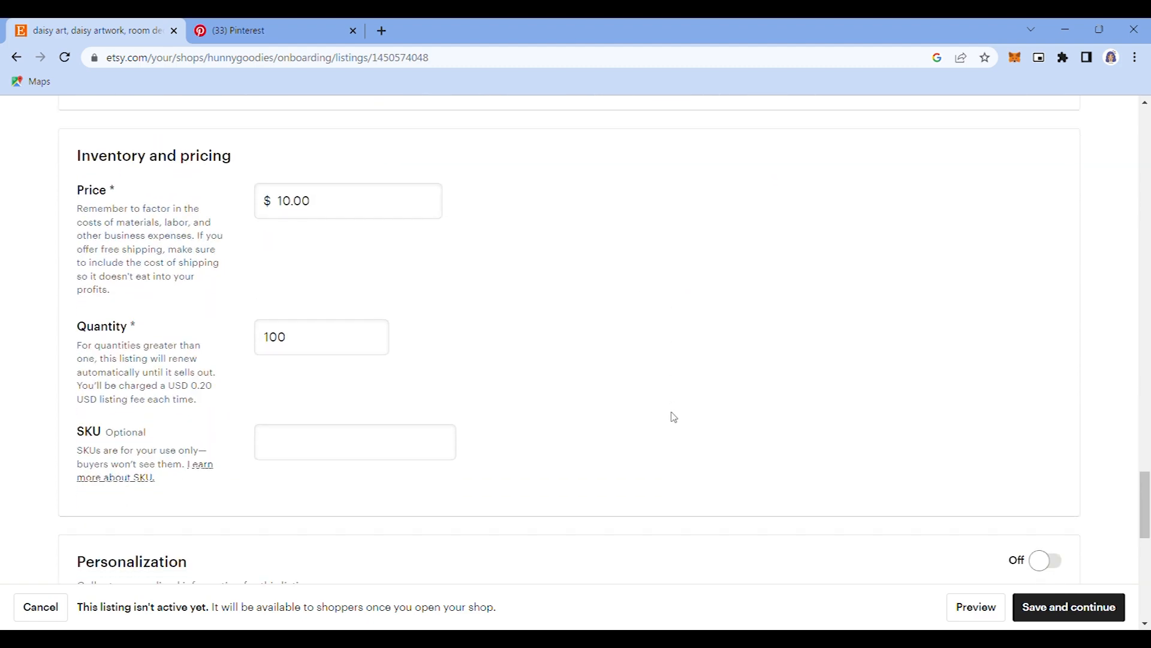
click(345, 202)
click(332, 208)
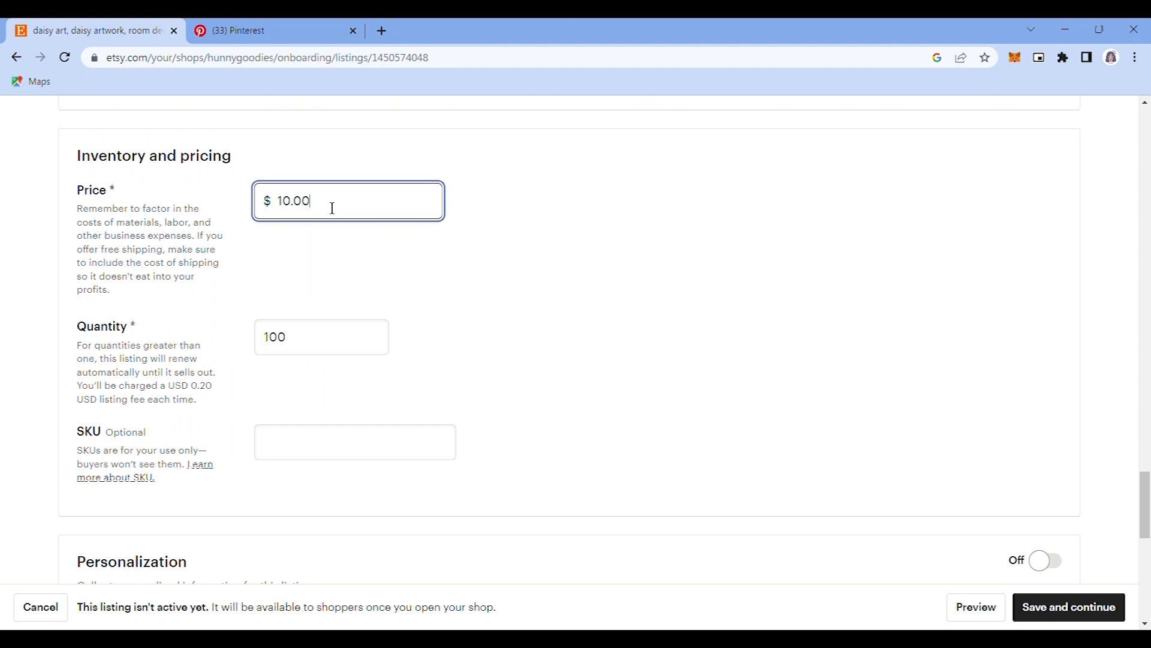
click(317, 353)
click(330, 346)
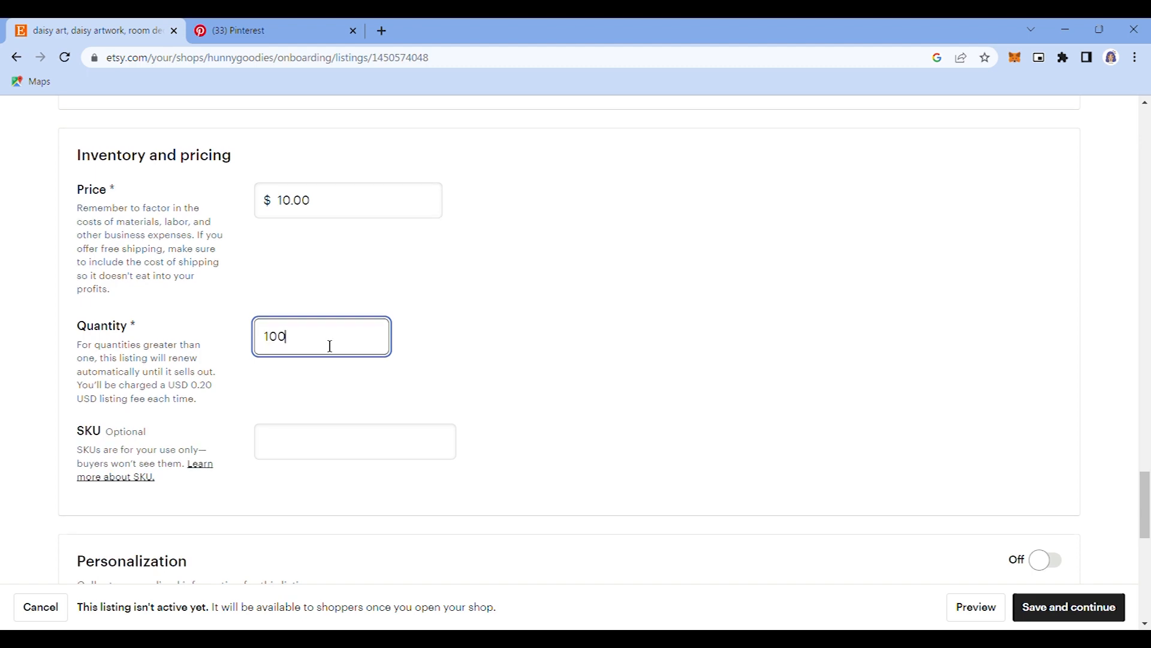
- Remove daisies_artprint.png from the listing's digital files and upload it again
scroll(330, 346, down, 2)
scroll(330, 346, down, 5)
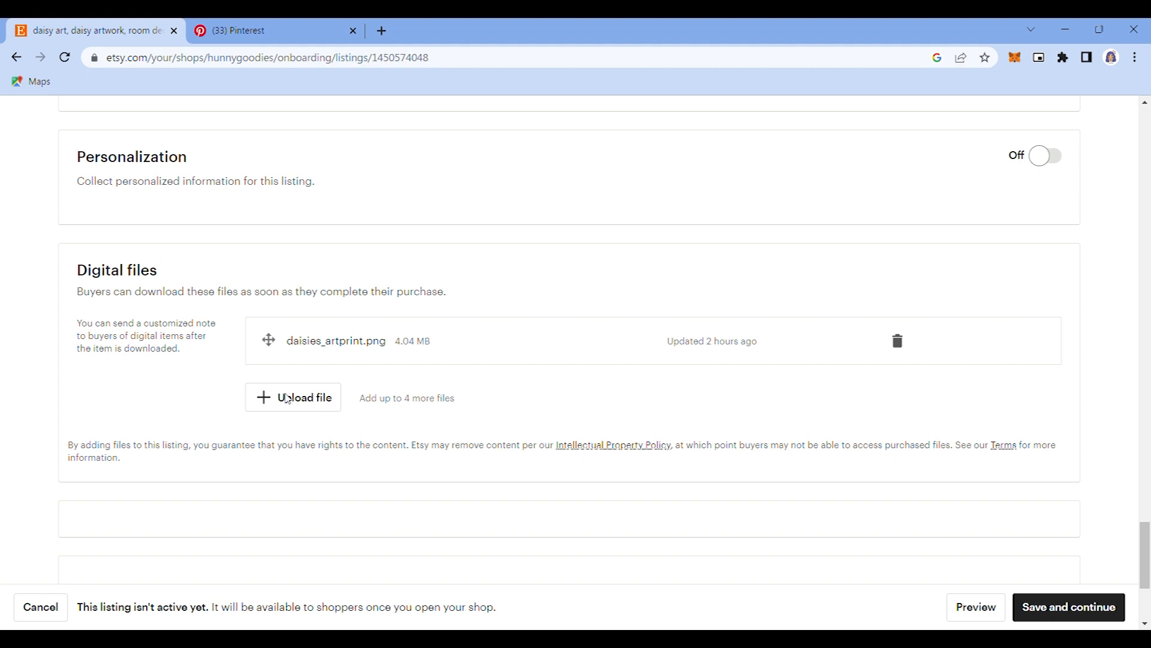
click(897, 340)
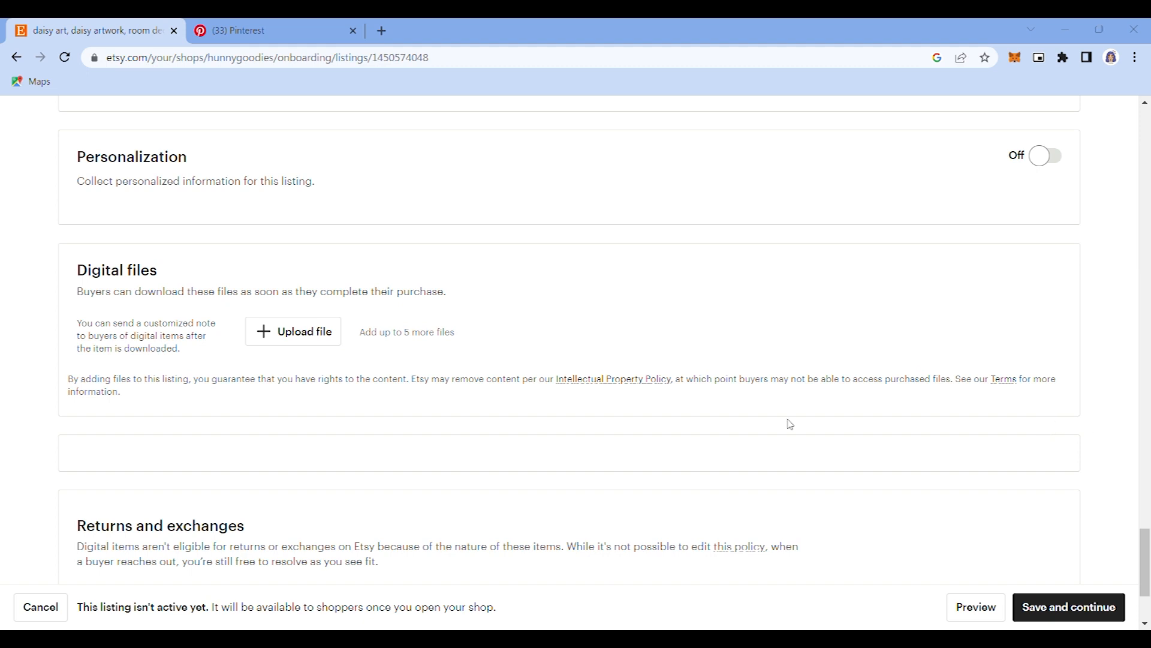
double_click(289, 337)
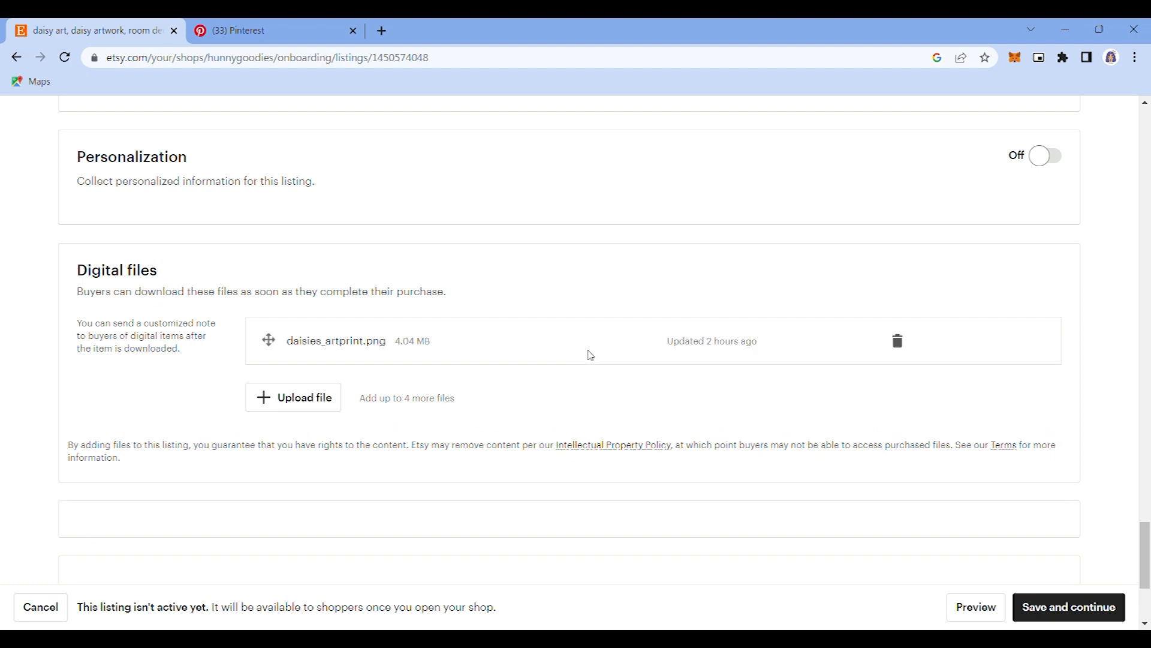
- Check the personalization and returns sections, and preview the listing as shoppers see it
scroll(590, 355, down, 4)
scroll(590, 354, up, 7)
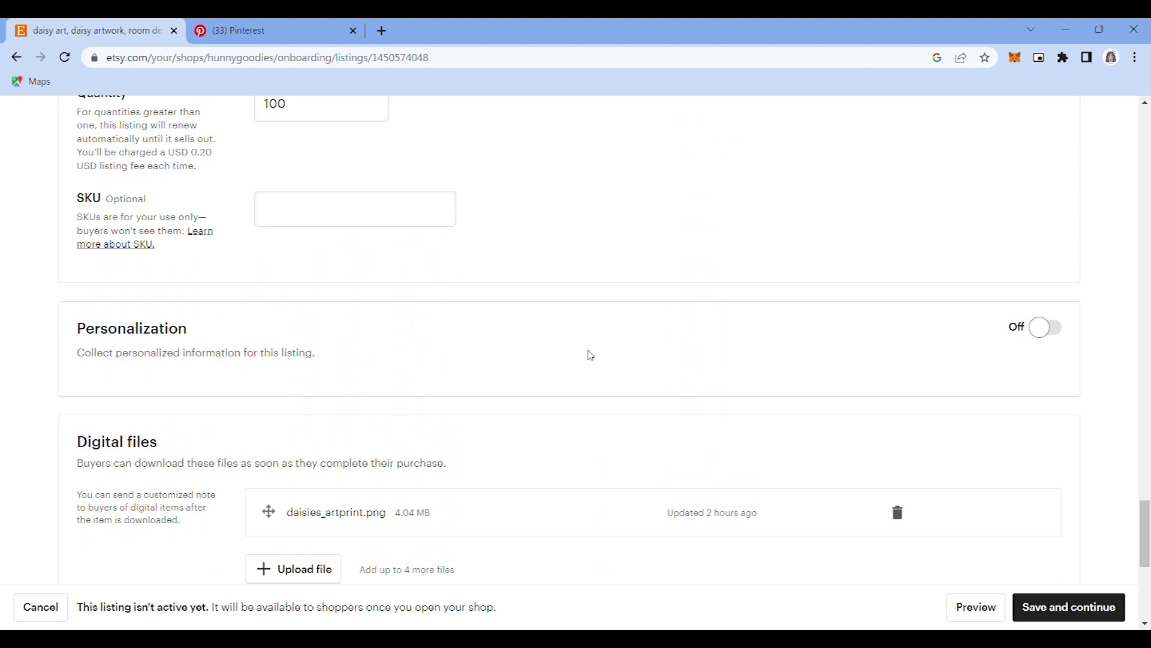
scroll(590, 355, down, 1)
scroll(696, 390, down, 6)
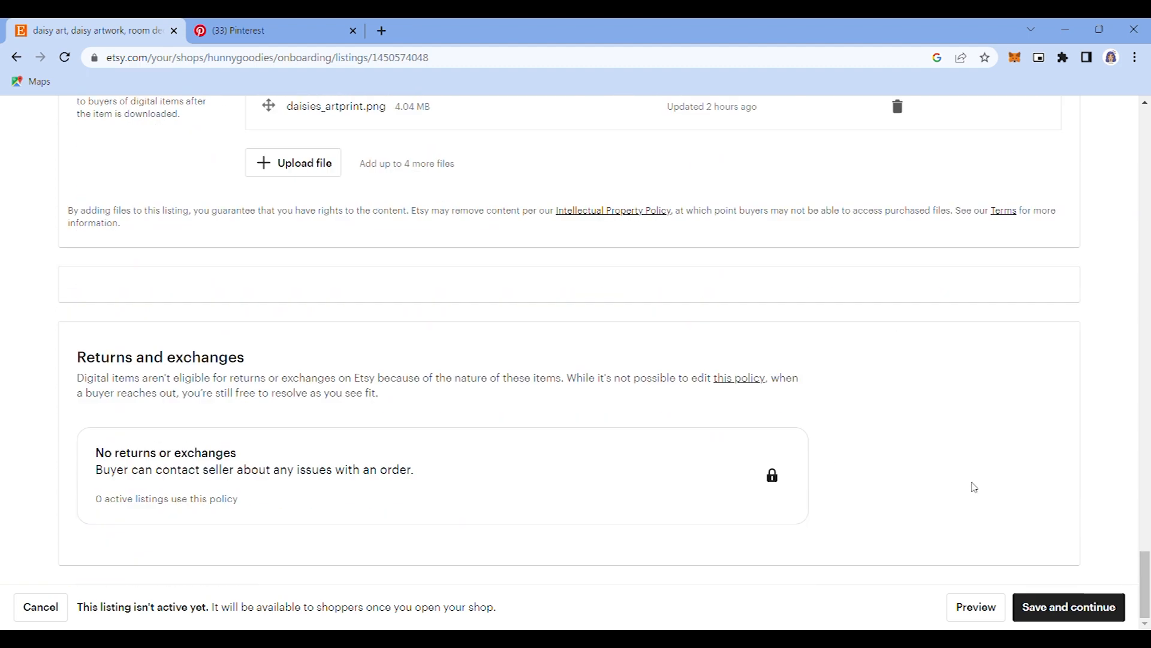
scroll(973, 486, up, 3)
click(976, 607)
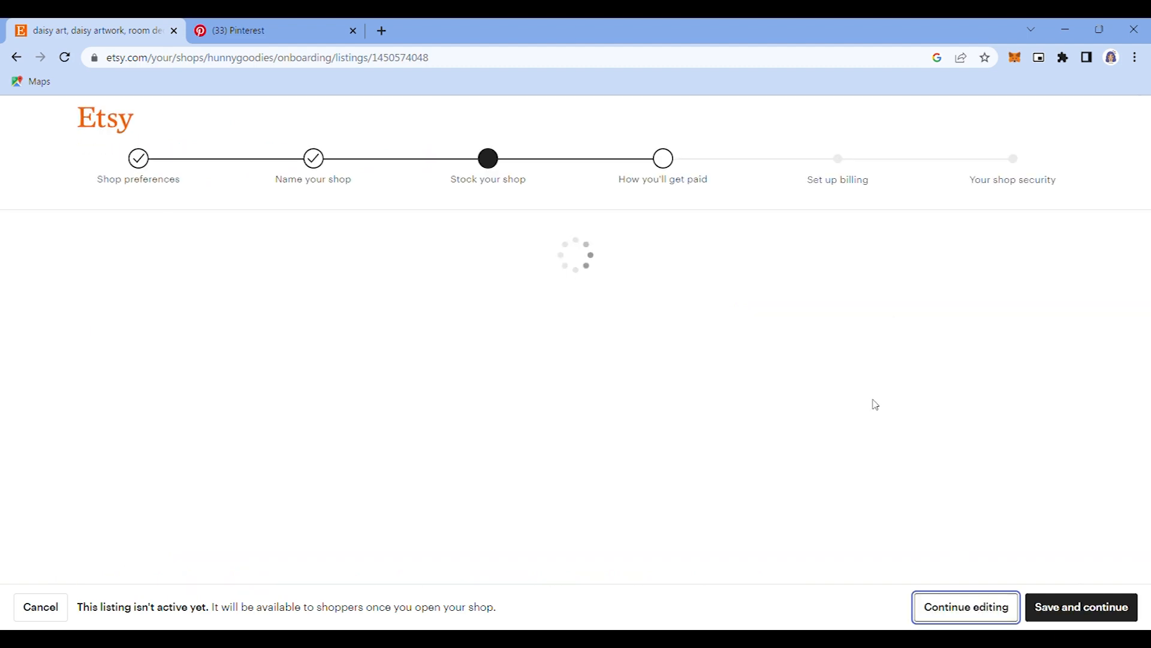
scroll(876, 405, down, 1)
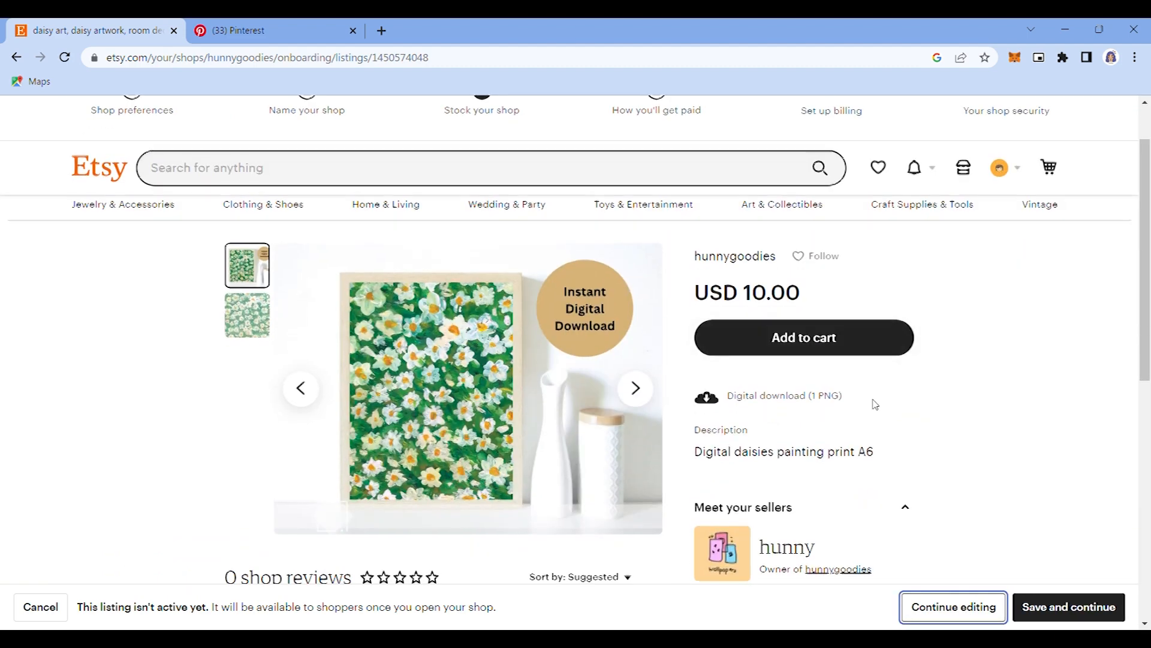
scroll(875, 405, down, 2)
scroll(874, 404, up, 1)
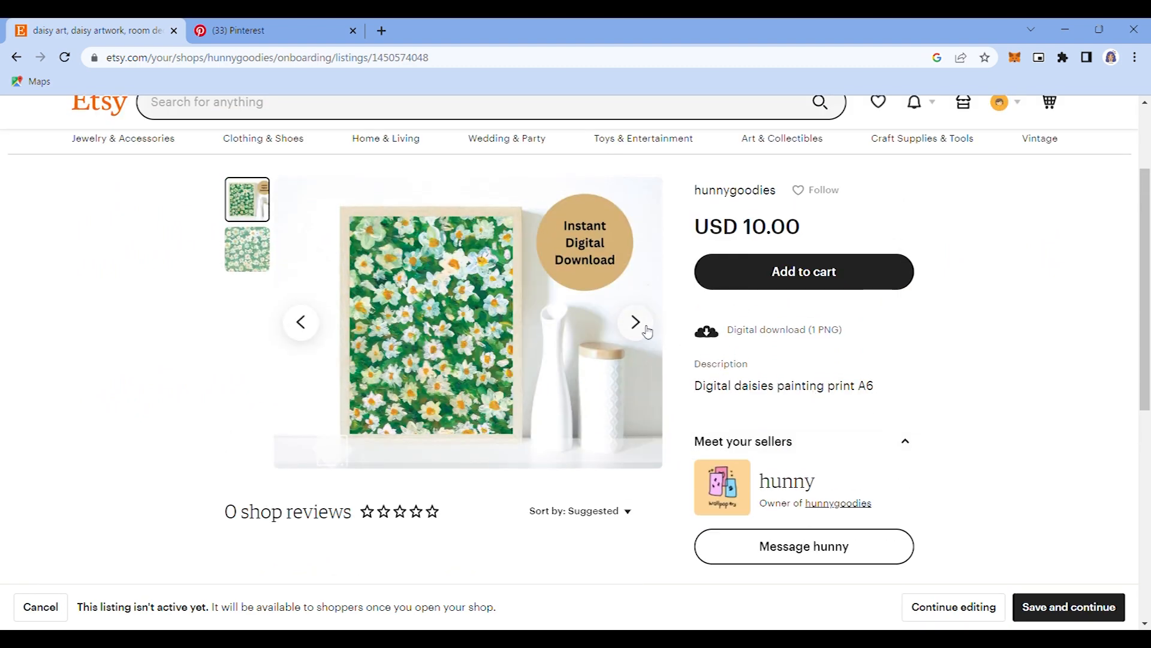
- Look at both listing photos in the preview, the framed mockup and the plain daisy print
click(636, 324)
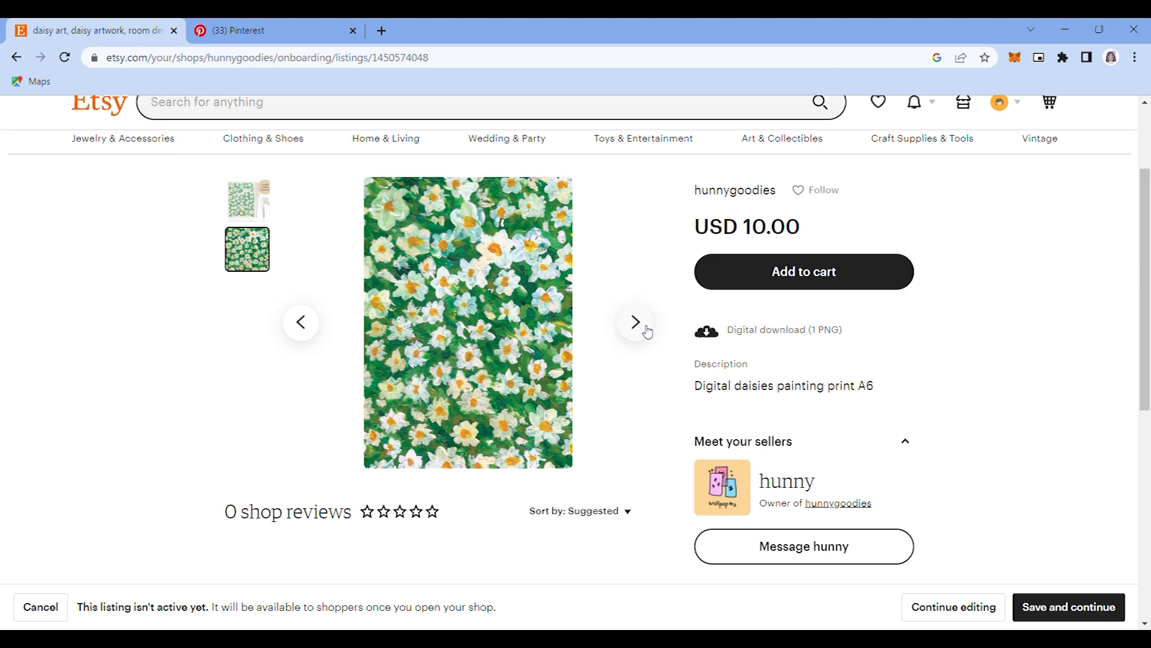
click(310, 336)
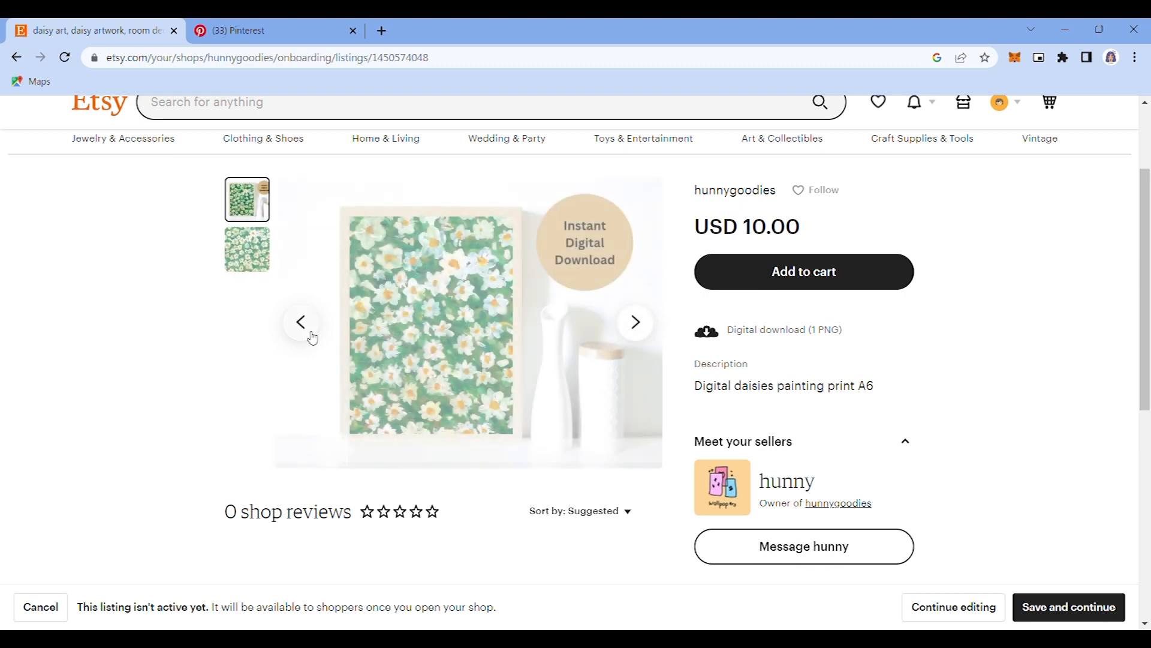
click(645, 336)
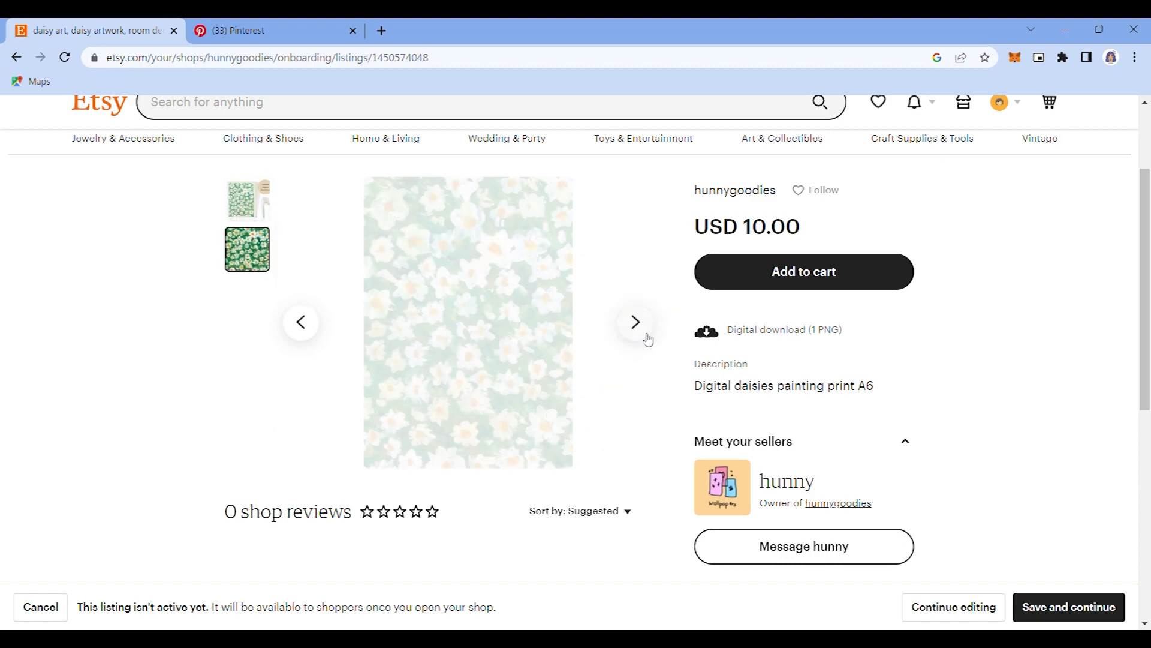
scroll(649, 339, down, 7)
scroll(827, 360, up, 8)
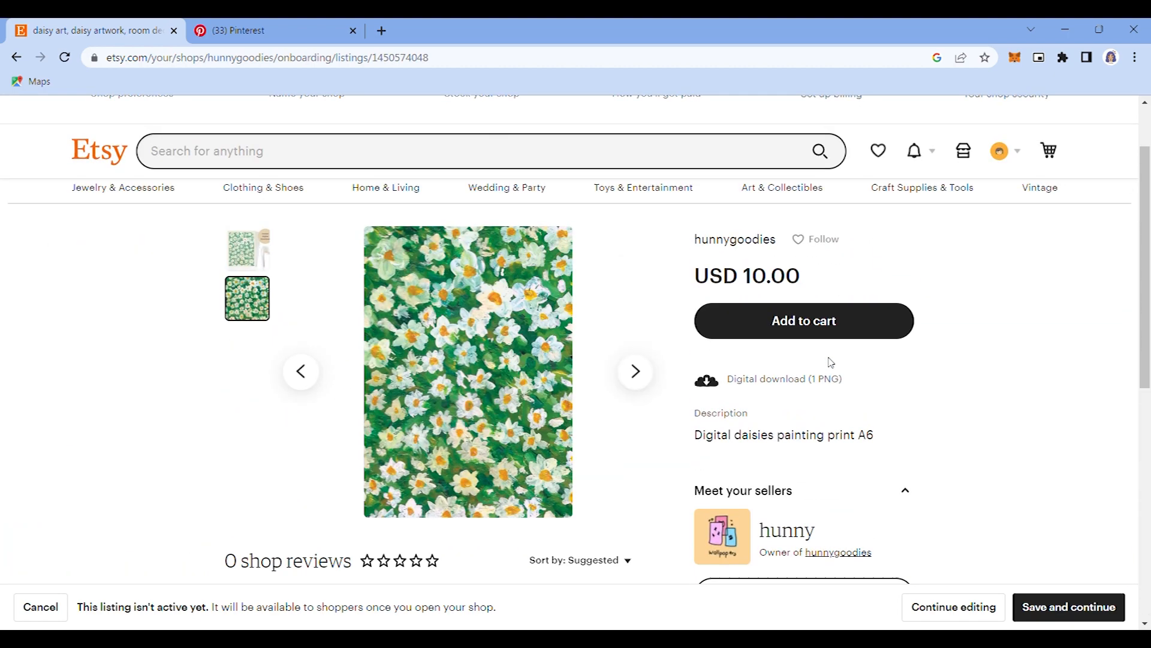
- Save the daisy art listing and look over the shop's stocked listings
scroll(887, 447, down, 2)
click(1053, 606)
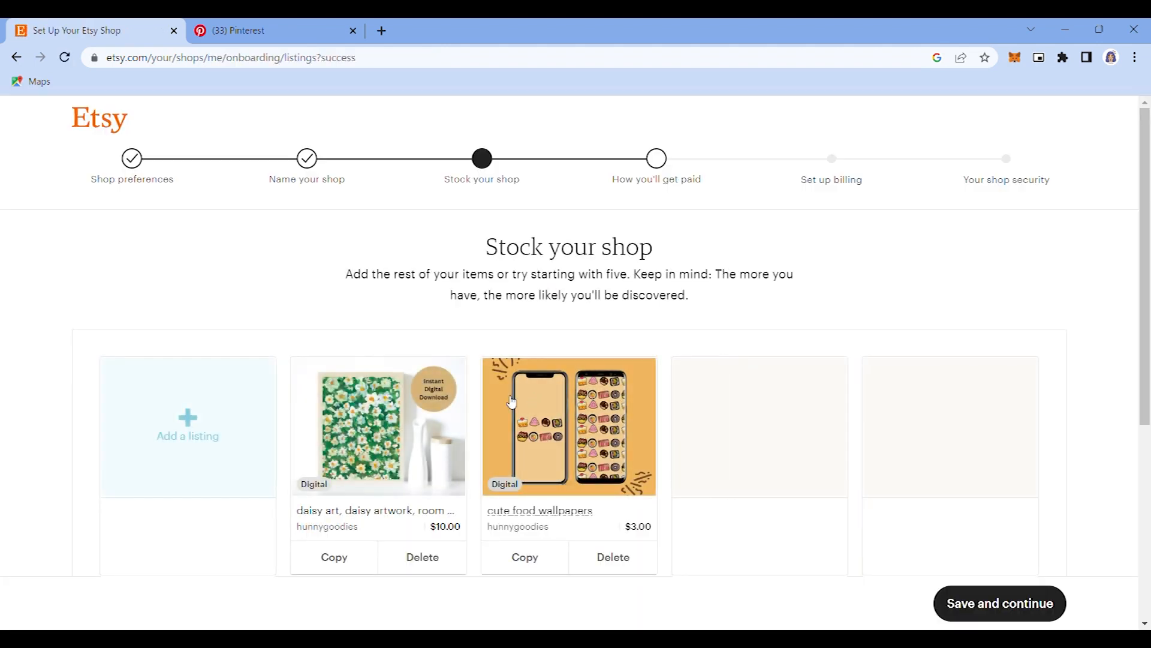
scroll(714, 432, down, 1)
scroll(763, 396, up, 1)
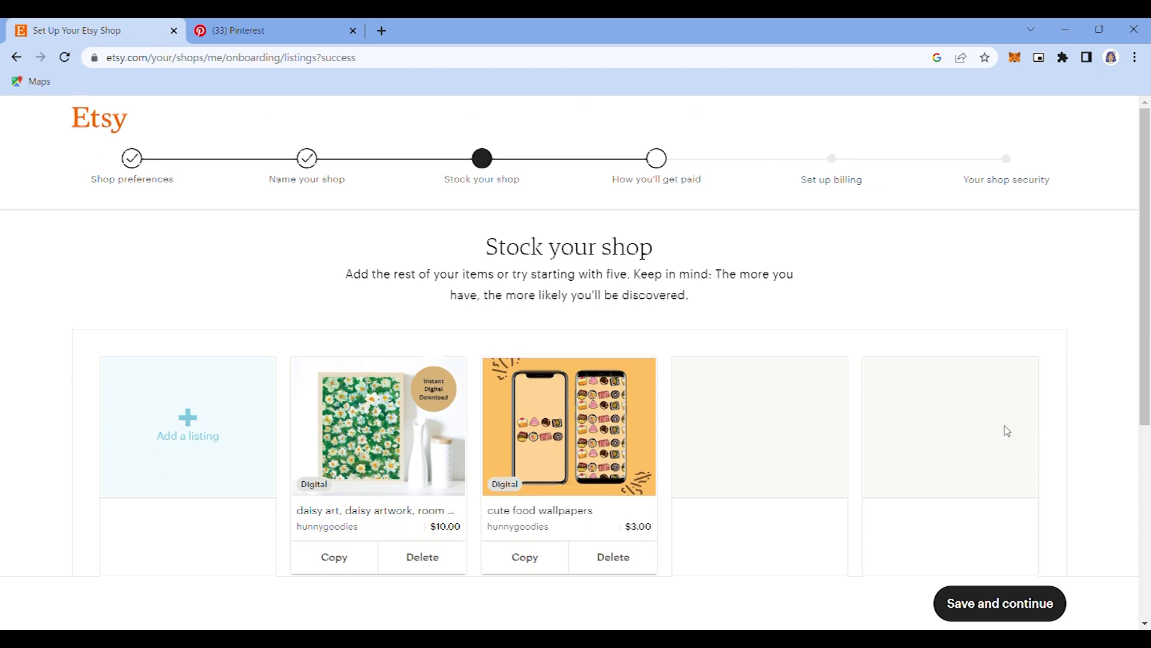
scroll(1008, 430, down, 1)
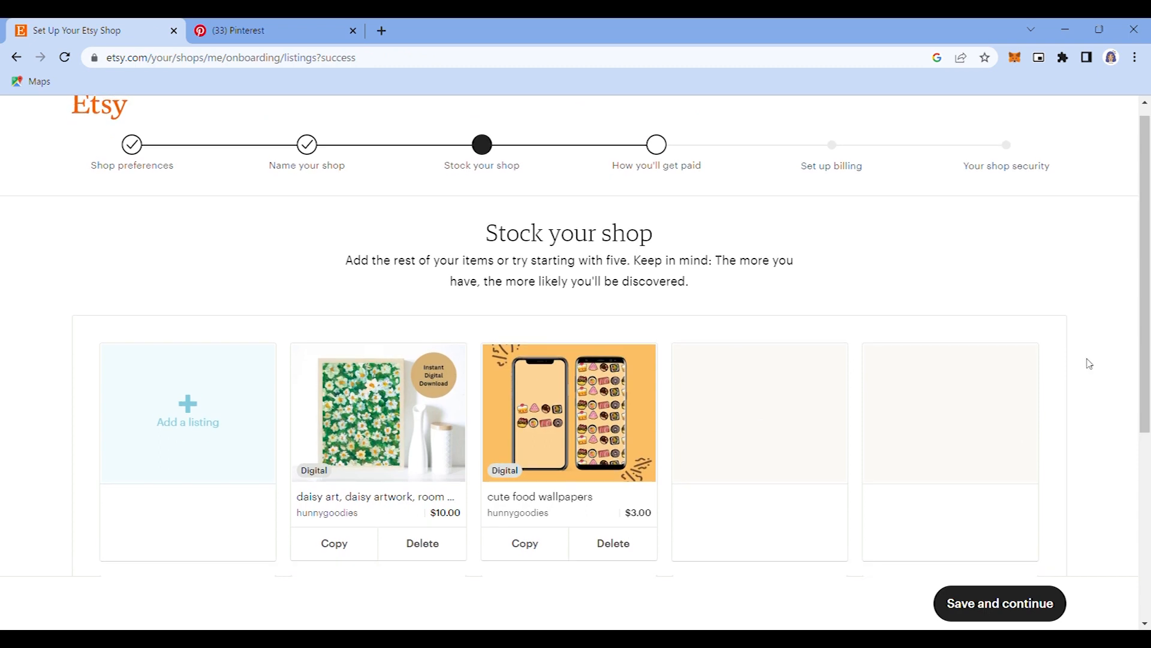